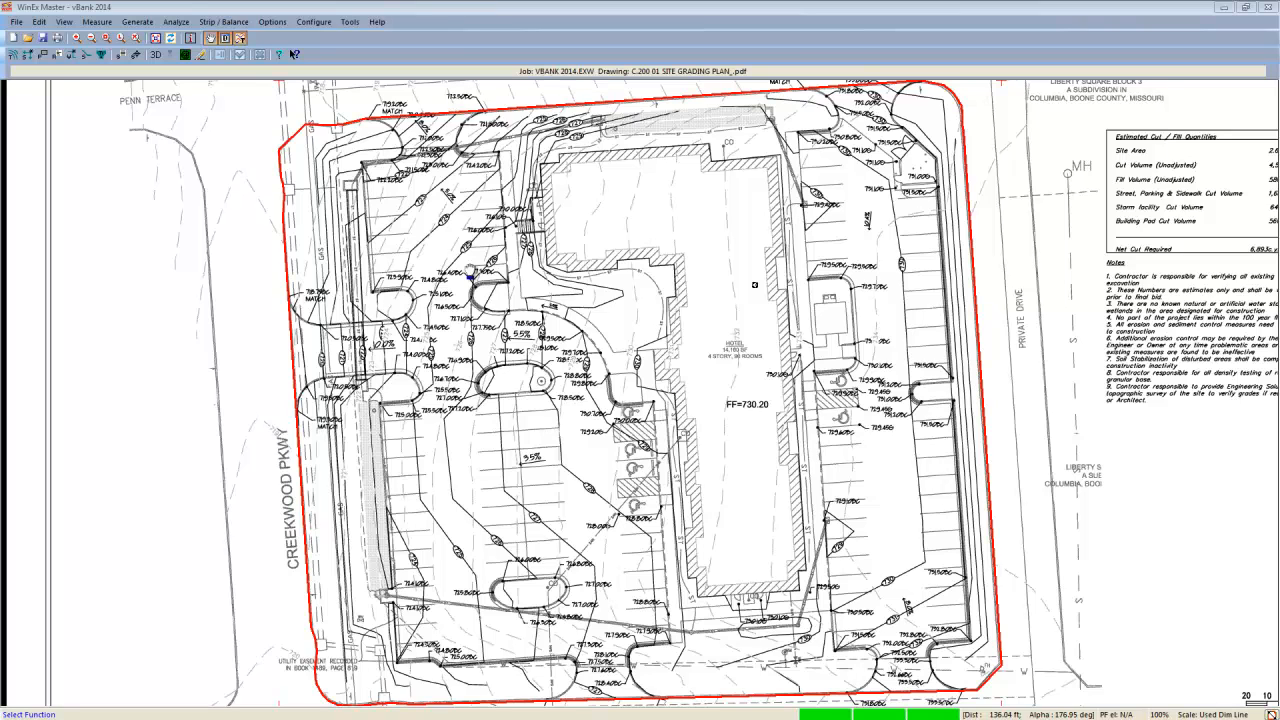
# - Set the currently displayed page of the site grading plan PDF as the import source
pyautogui.click(197, 46)
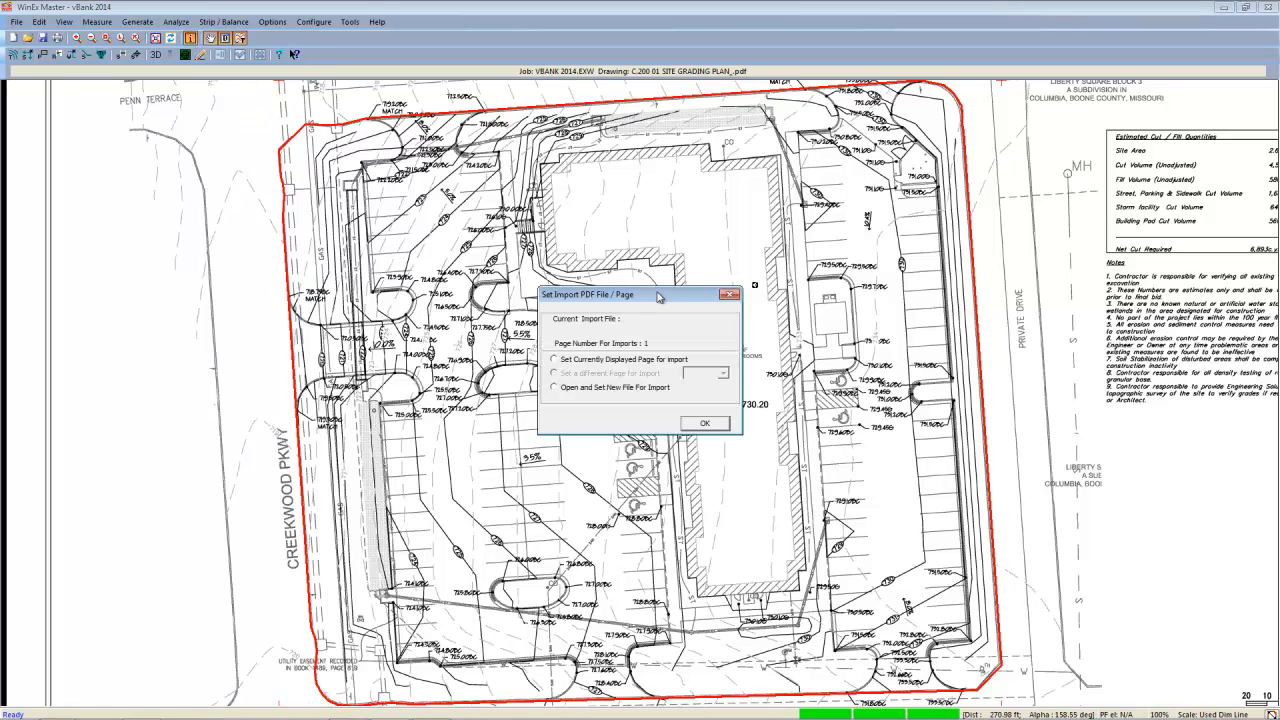
pyautogui.click(598, 361)
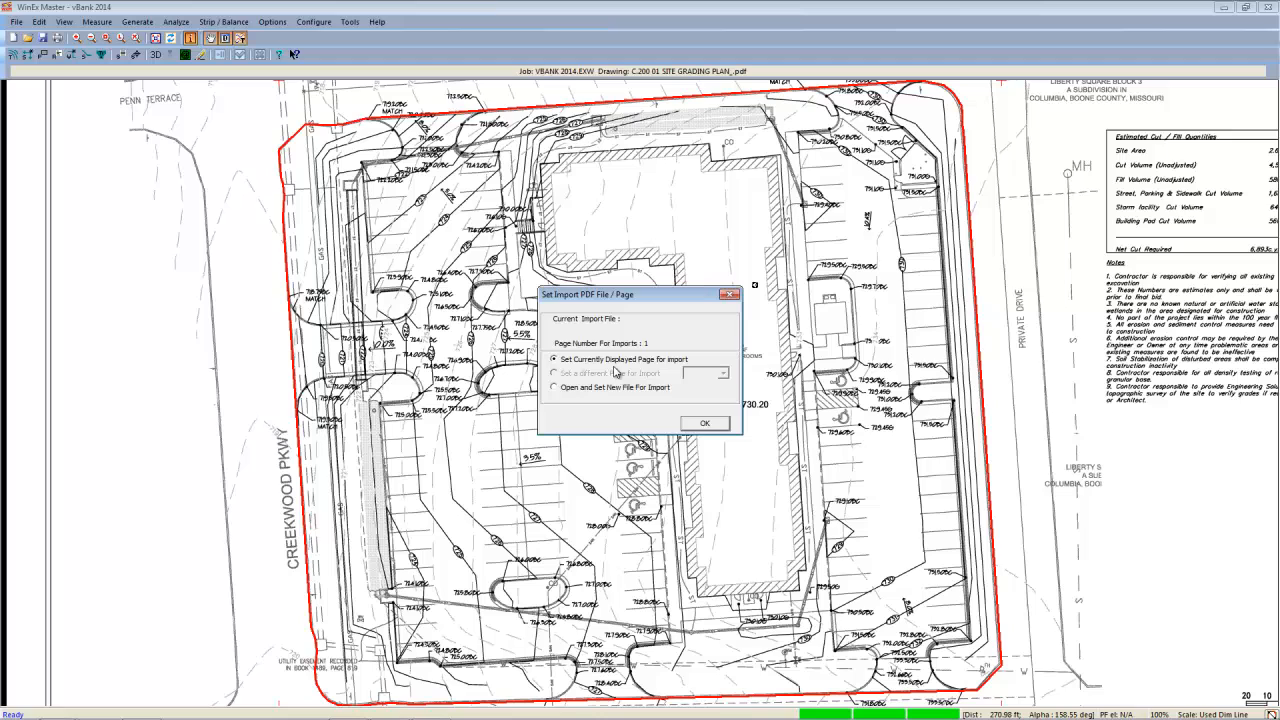
pyautogui.click(705, 424)
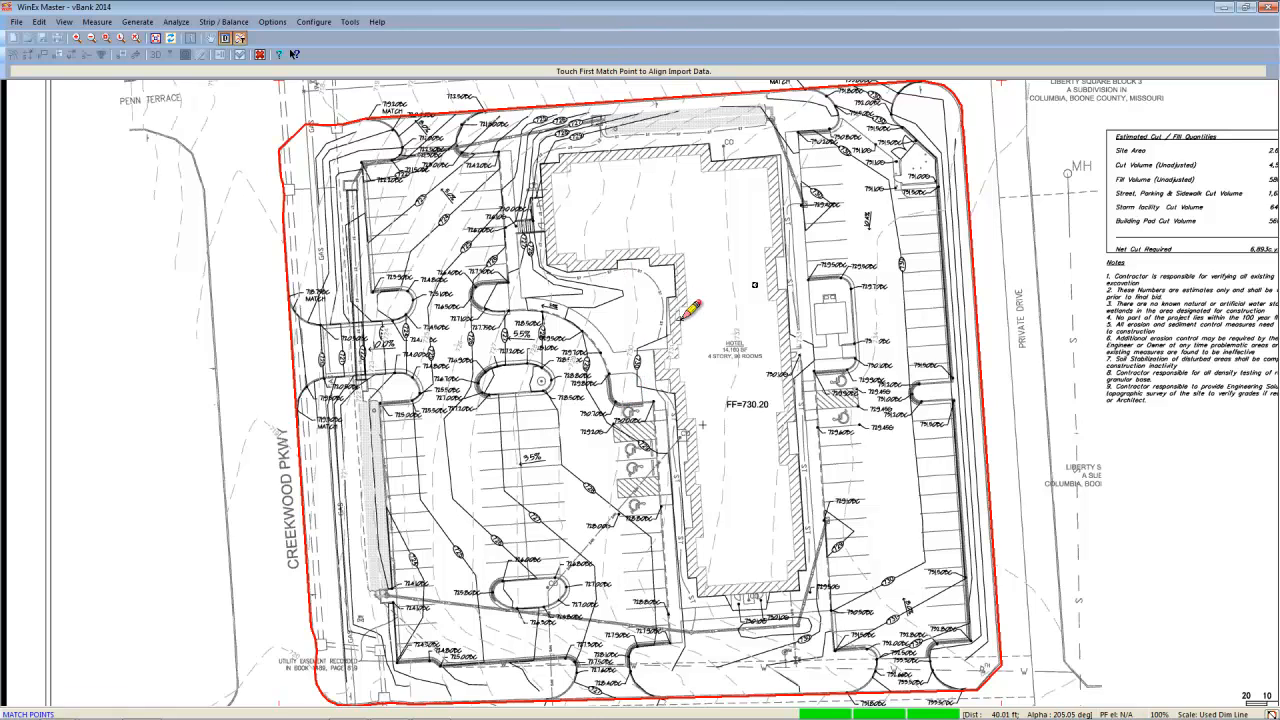
# - Place two alignment match points on the plan, at the hotel building's northwest and southeast outer corners
pyautogui.click(541, 164)
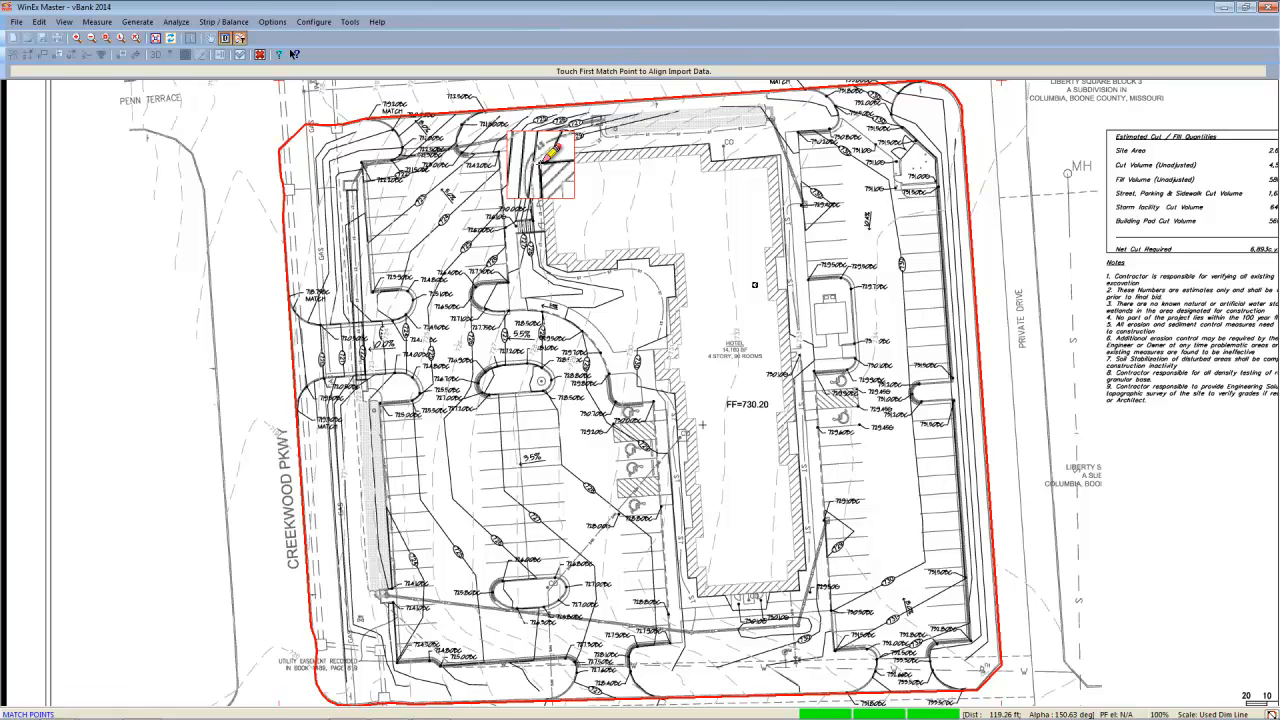
pyautogui.click(546, 160)
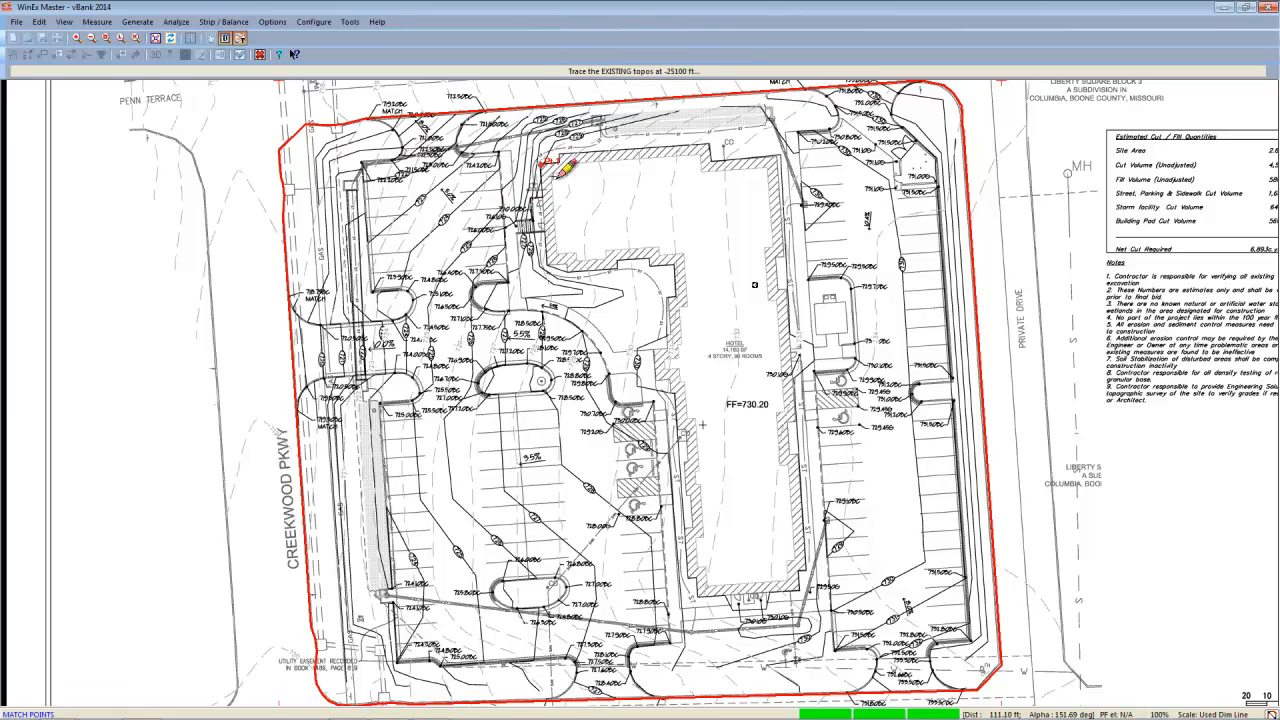
pyautogui.click(802, 590)
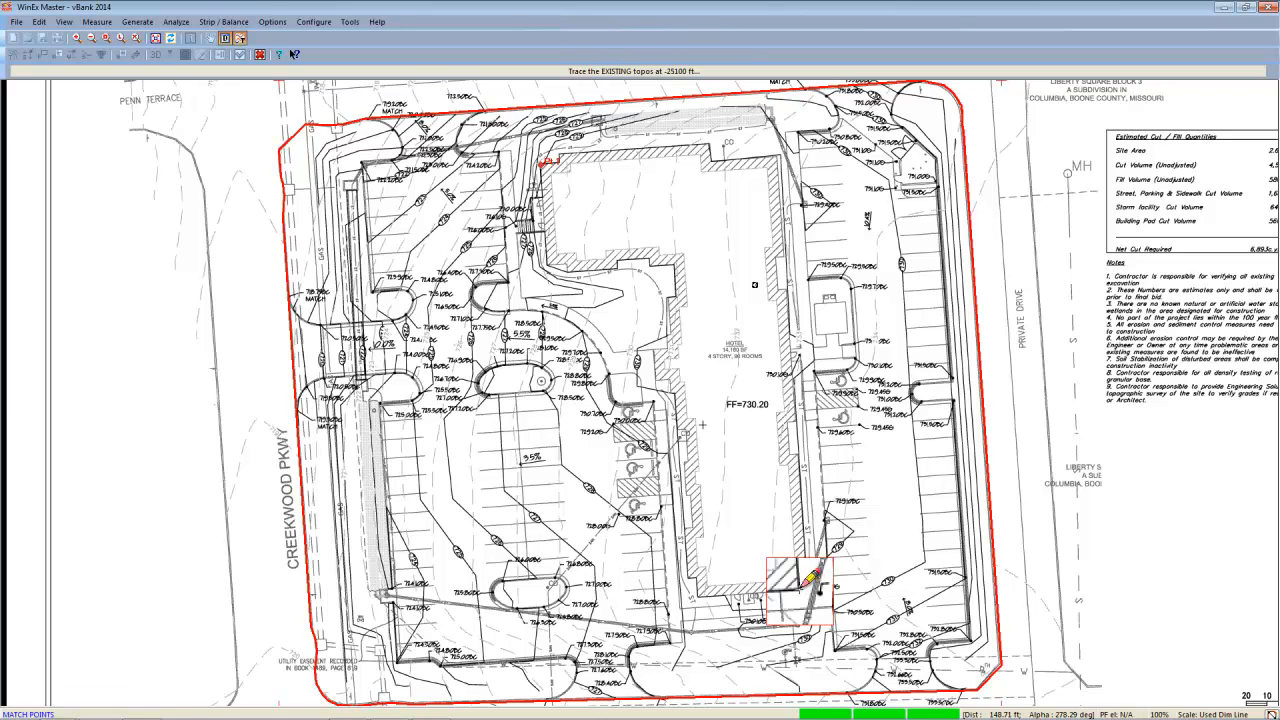
pyautogui.click(805, 586)
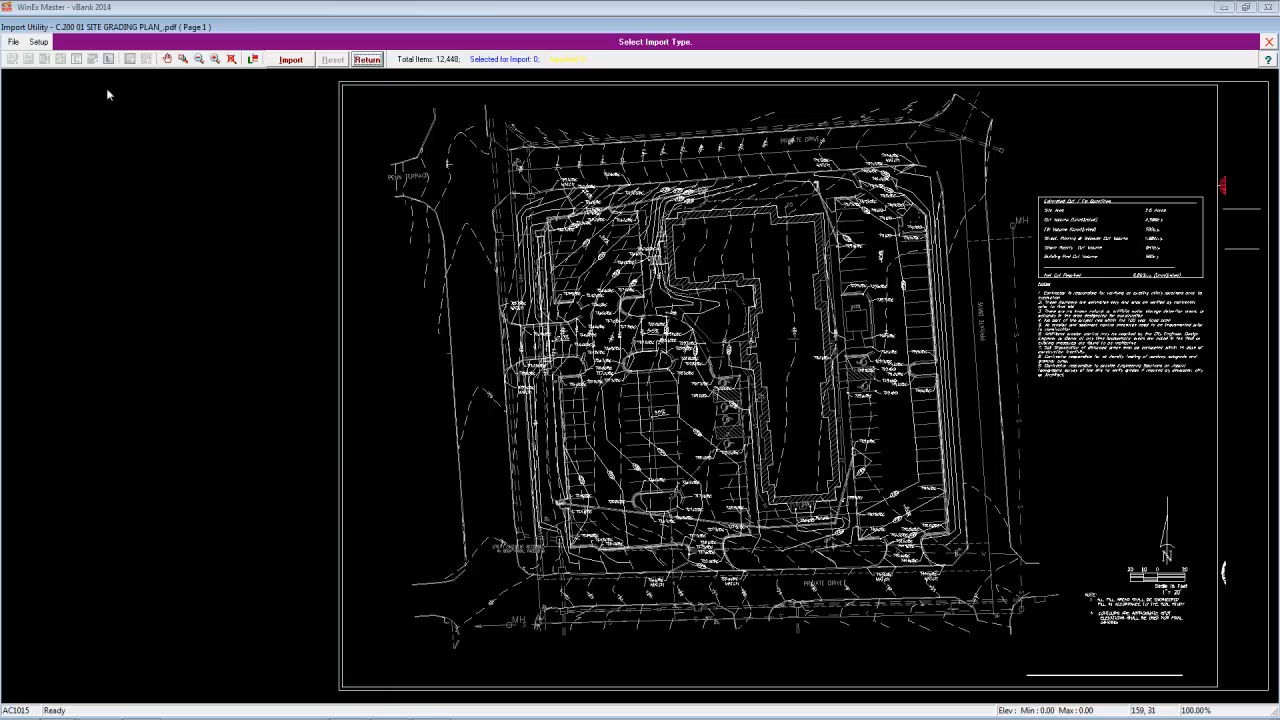
# - Set the first match point in the import drawing at the hotel building's northwest outer corner
pyautogui.click(39, 43)
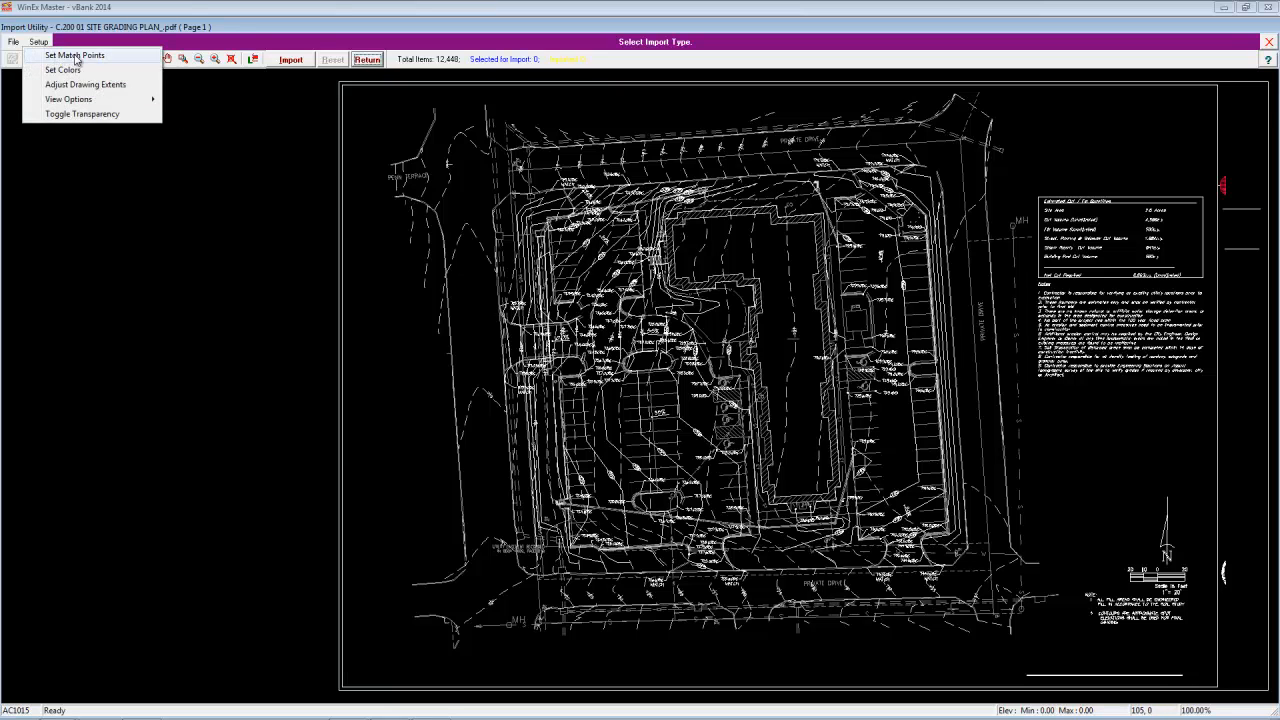
pyautogui.click(76, 56)
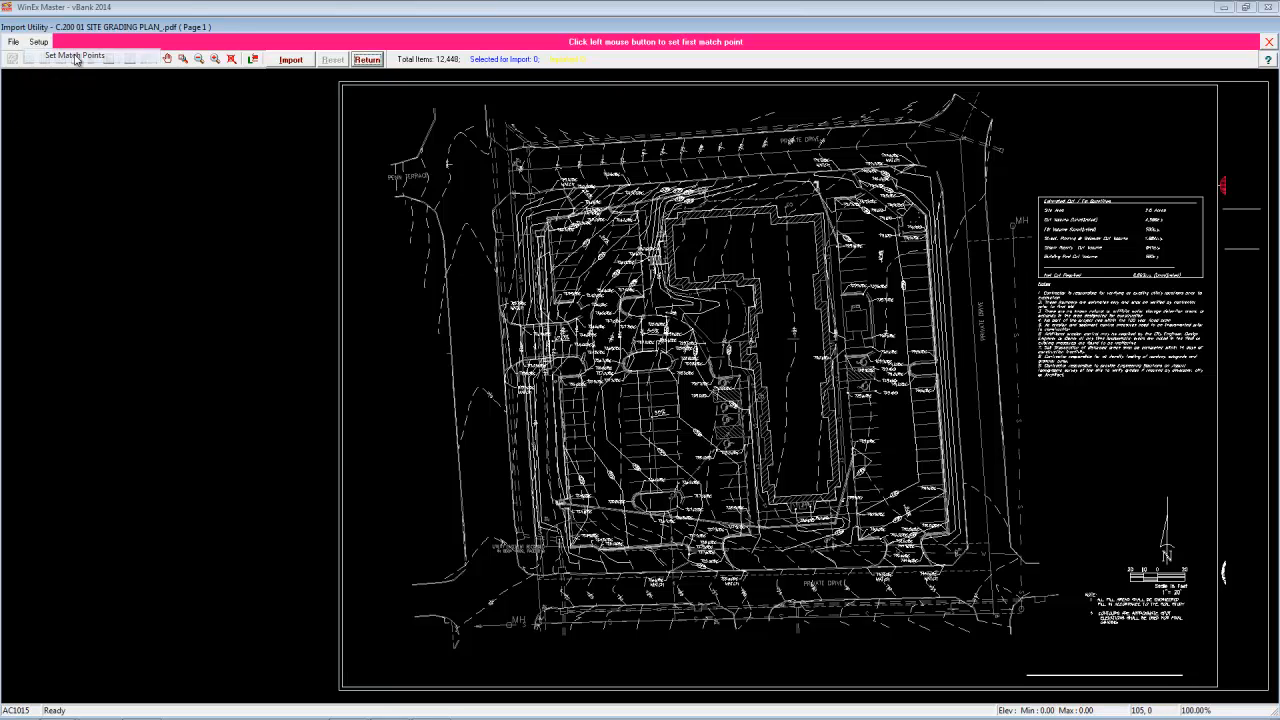
pyautogui.click(183, 60)
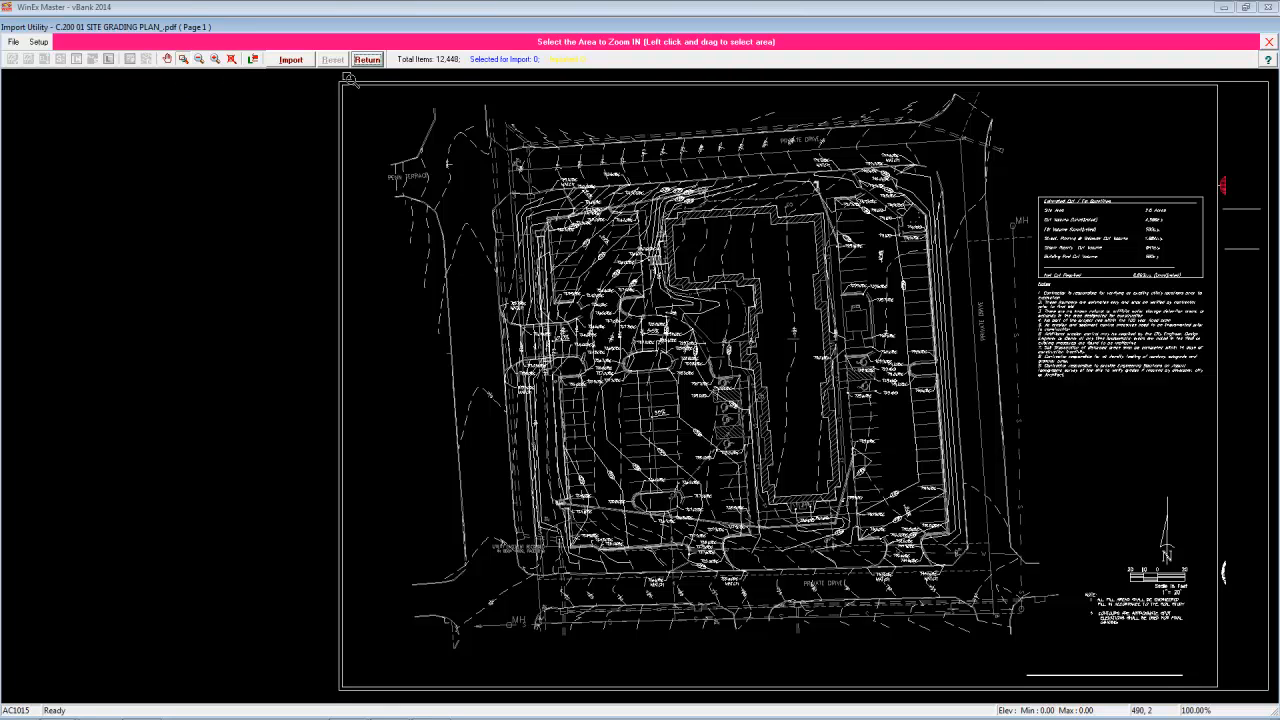
pyautogui.moveTo(641, 197); pyautogui.dragTo(710, 262)
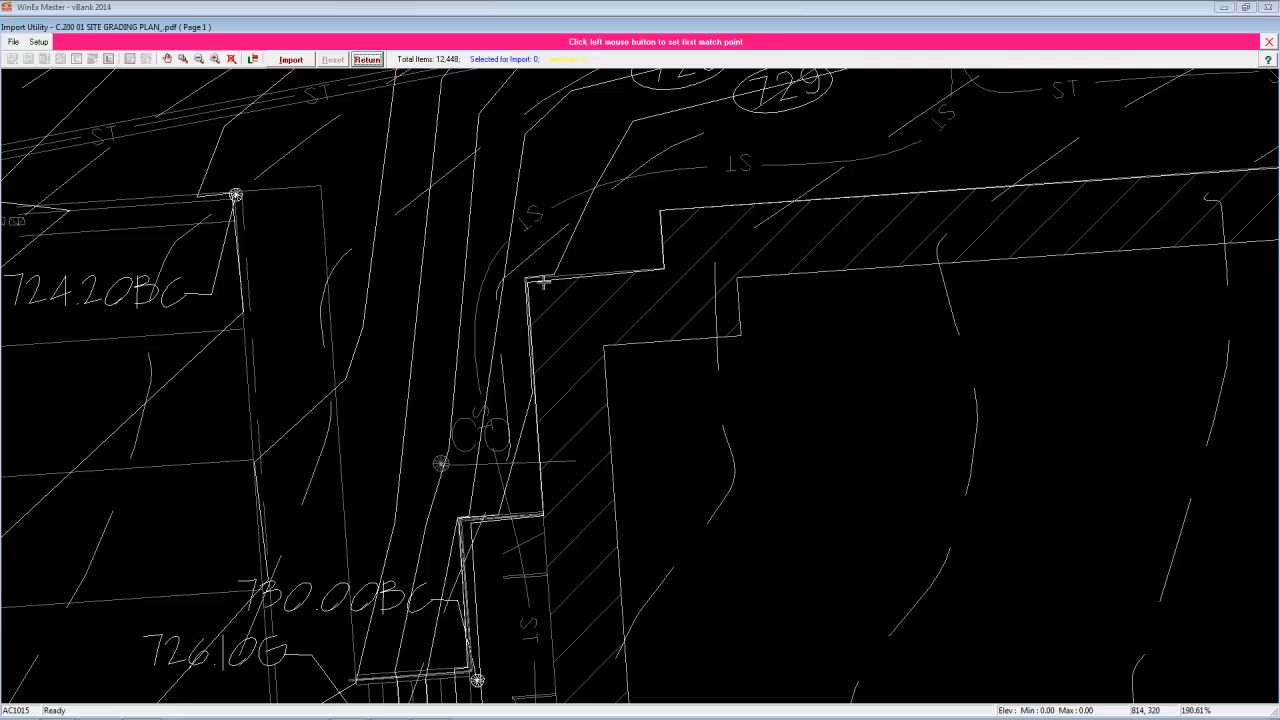
pyautogui.click(527, 281)
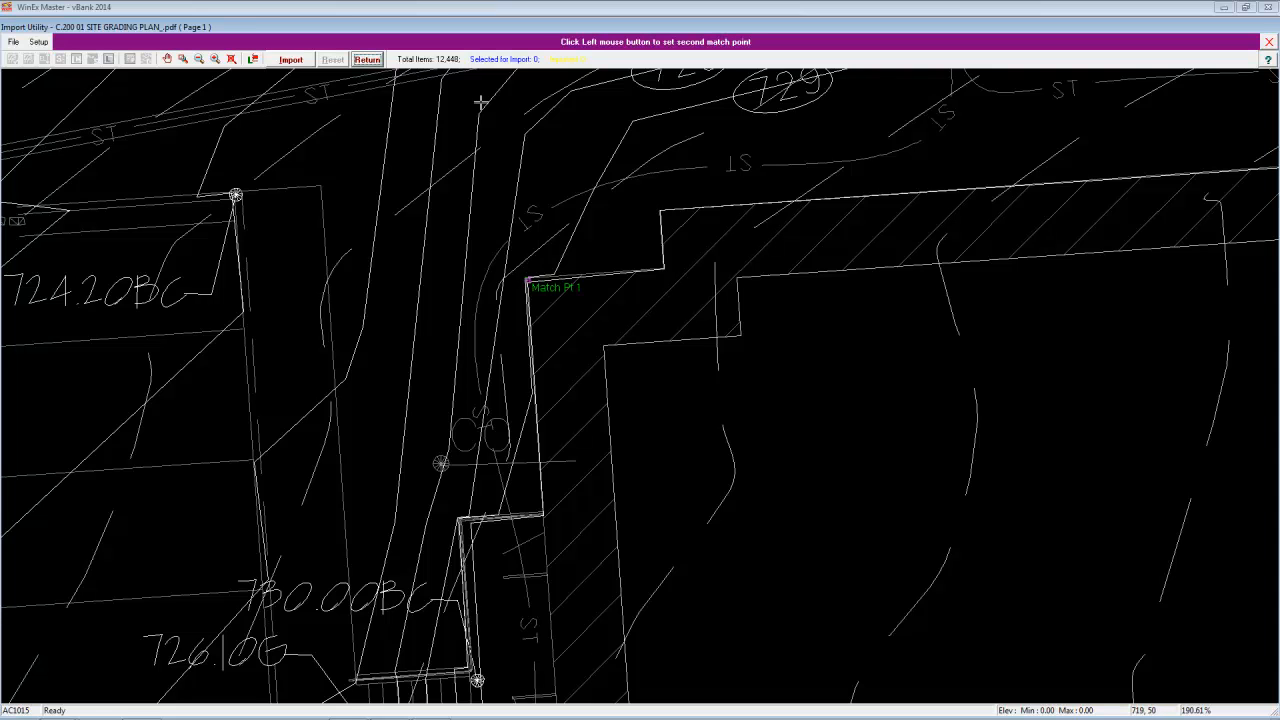
# - Set the second match point at the hotel building's southeast outer corner in the import drawing
pyautogui.click(215, 59)
pyautogui.click(184, 59)
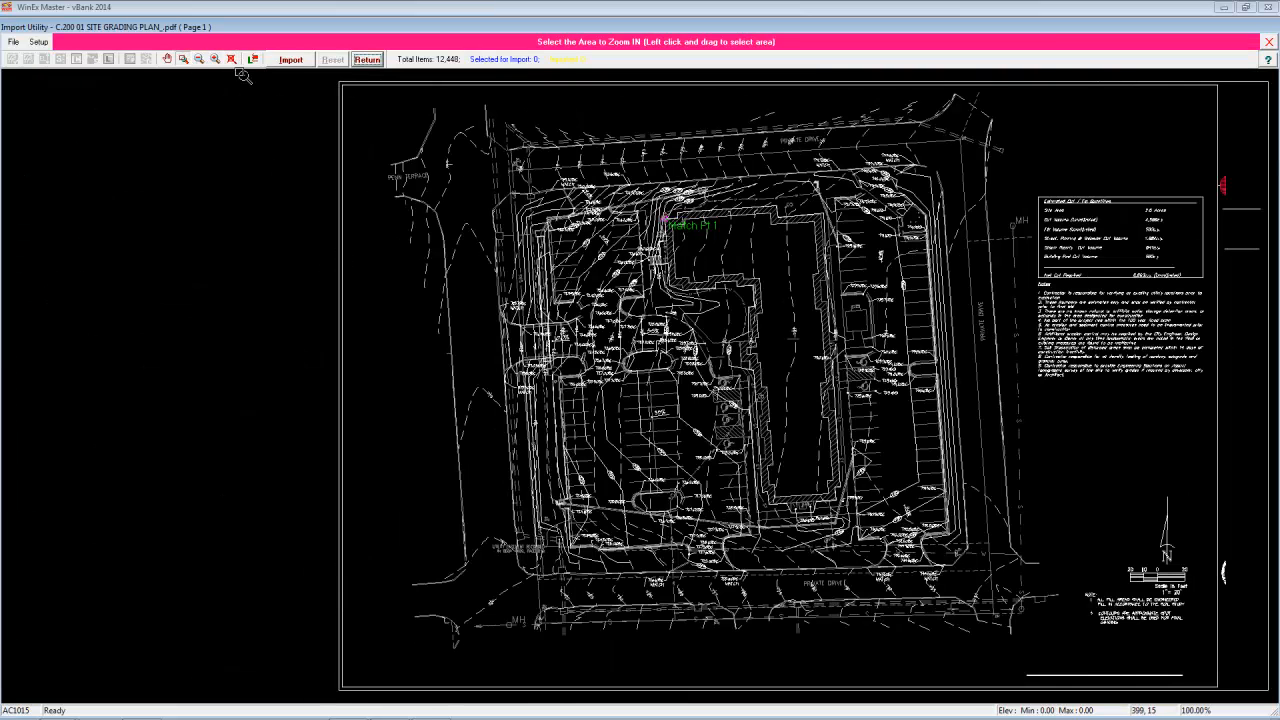
pyautogui.moveTo(822, 484); pyautogui.dragTo(852, 517)
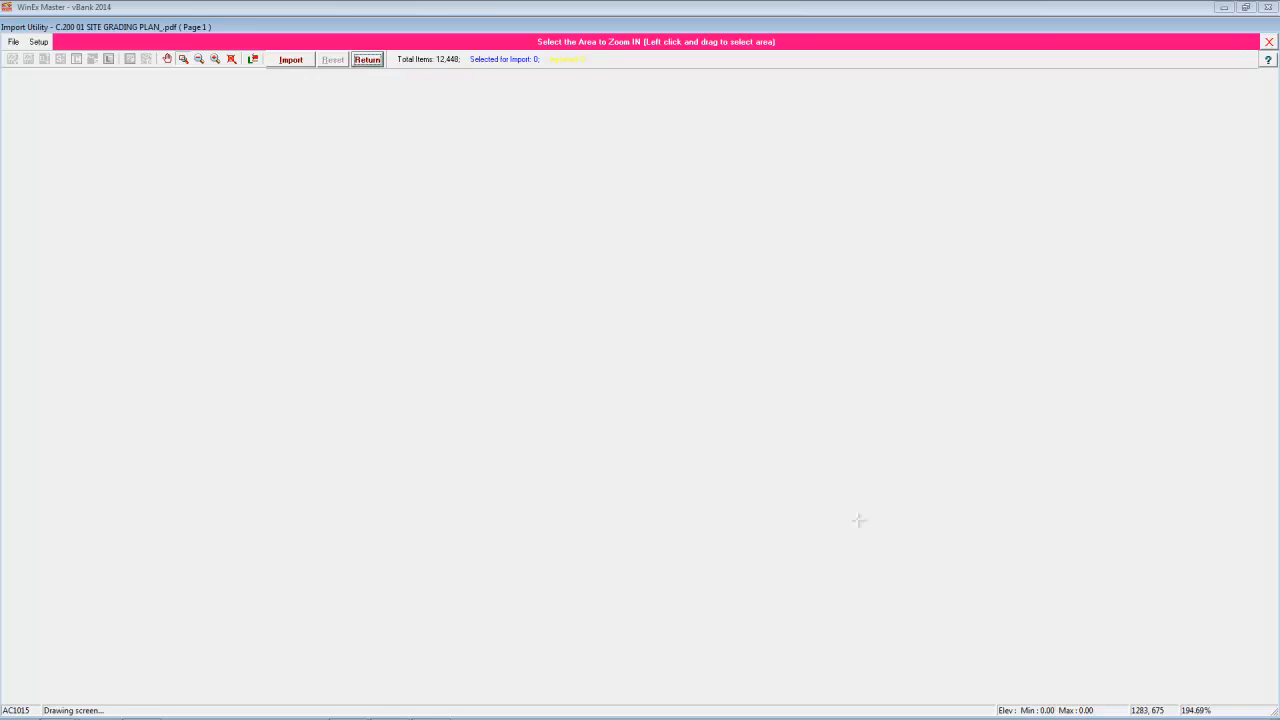
pyautogui.click(589, 354)
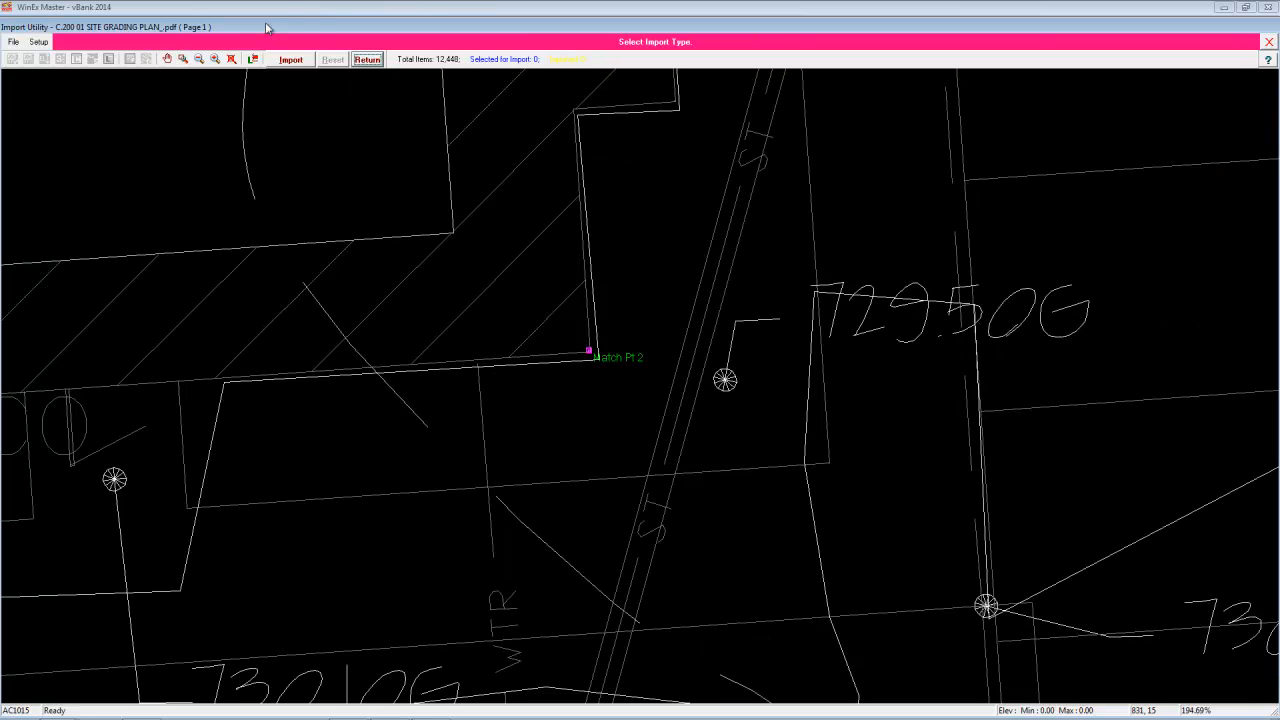
pyautogui.click(231, 59)
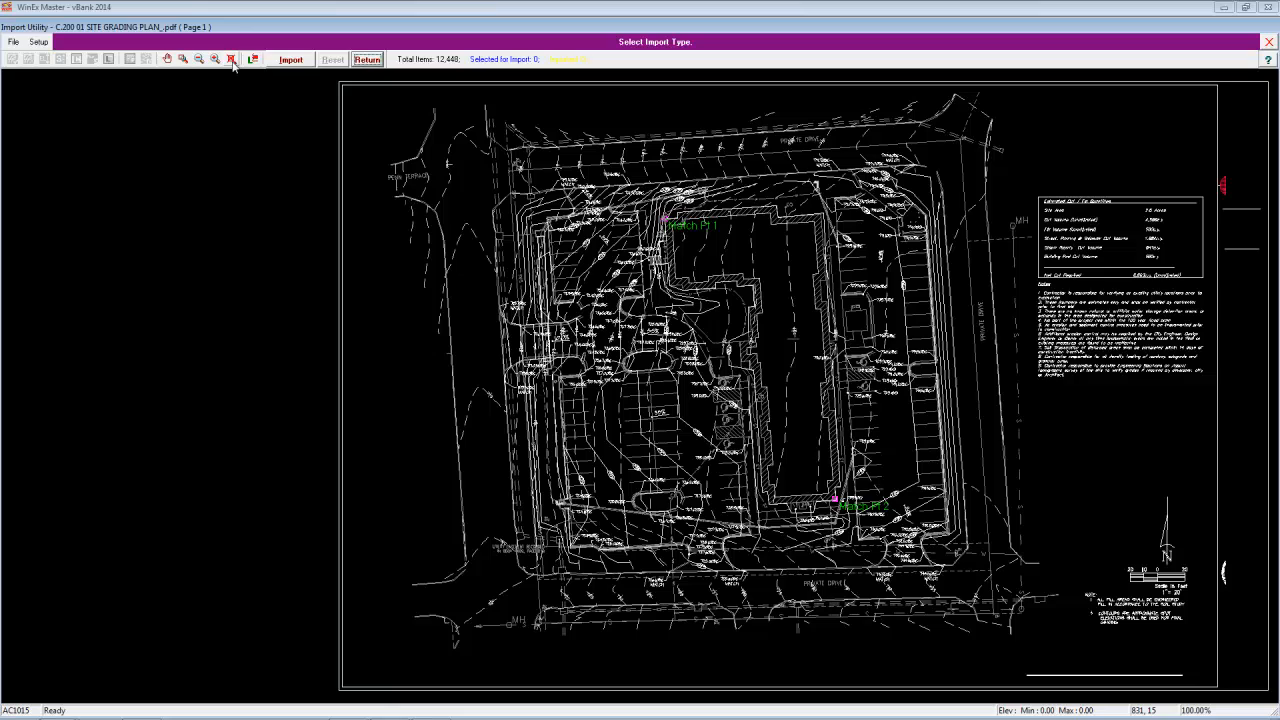
# - Start a Contours import to the Existing destination layer and show only the layer holding the dashed existing contours
pyautogui.click(290, 60)
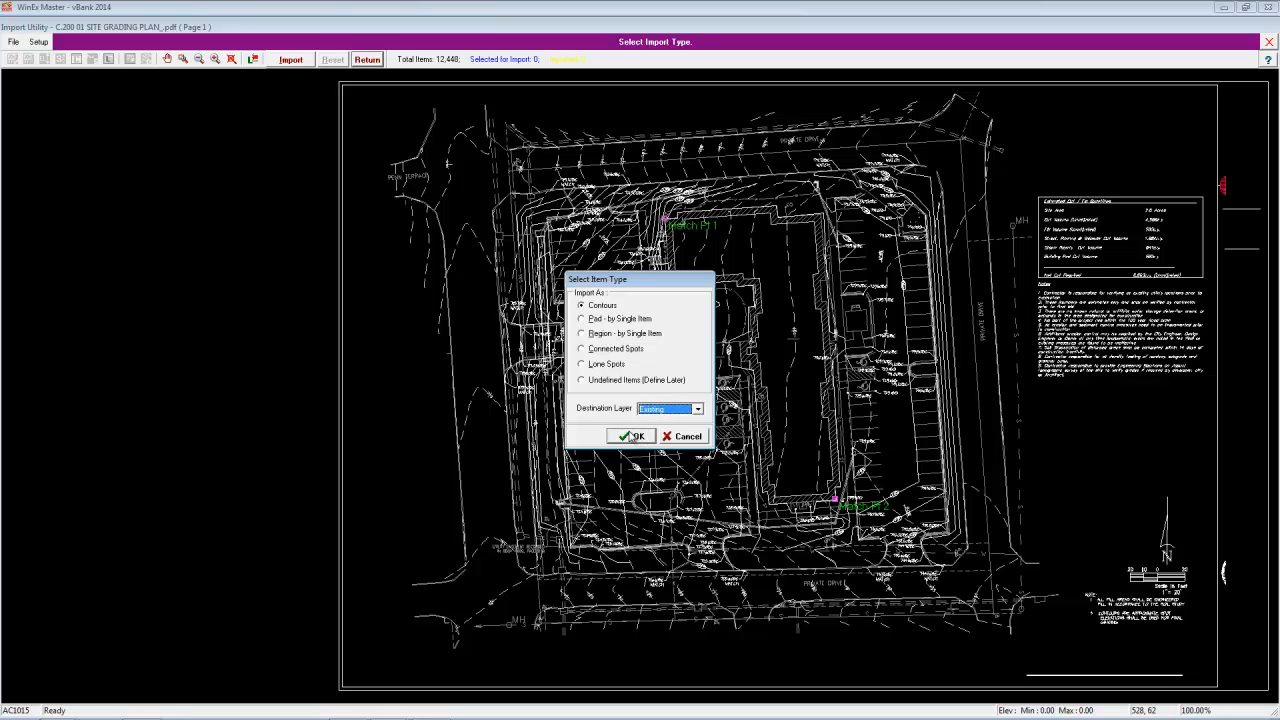
pyautogui.click(636, 437)
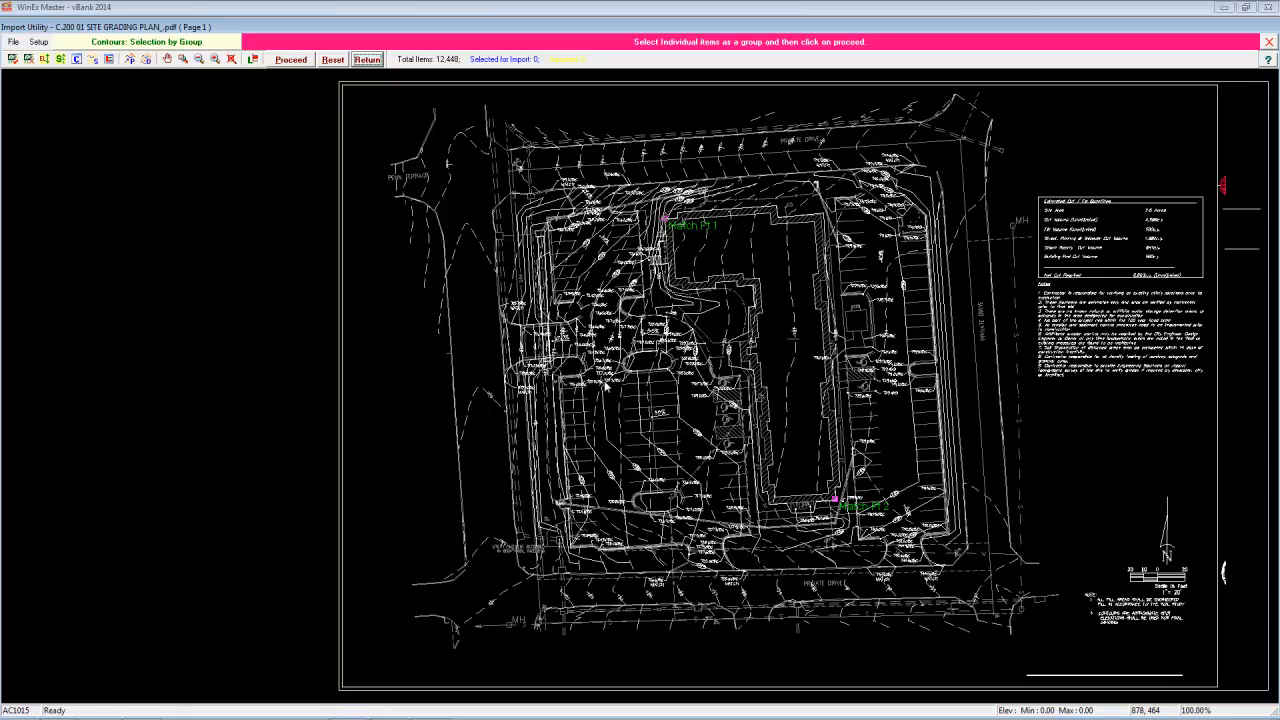
pyautogui.click(254, 61)
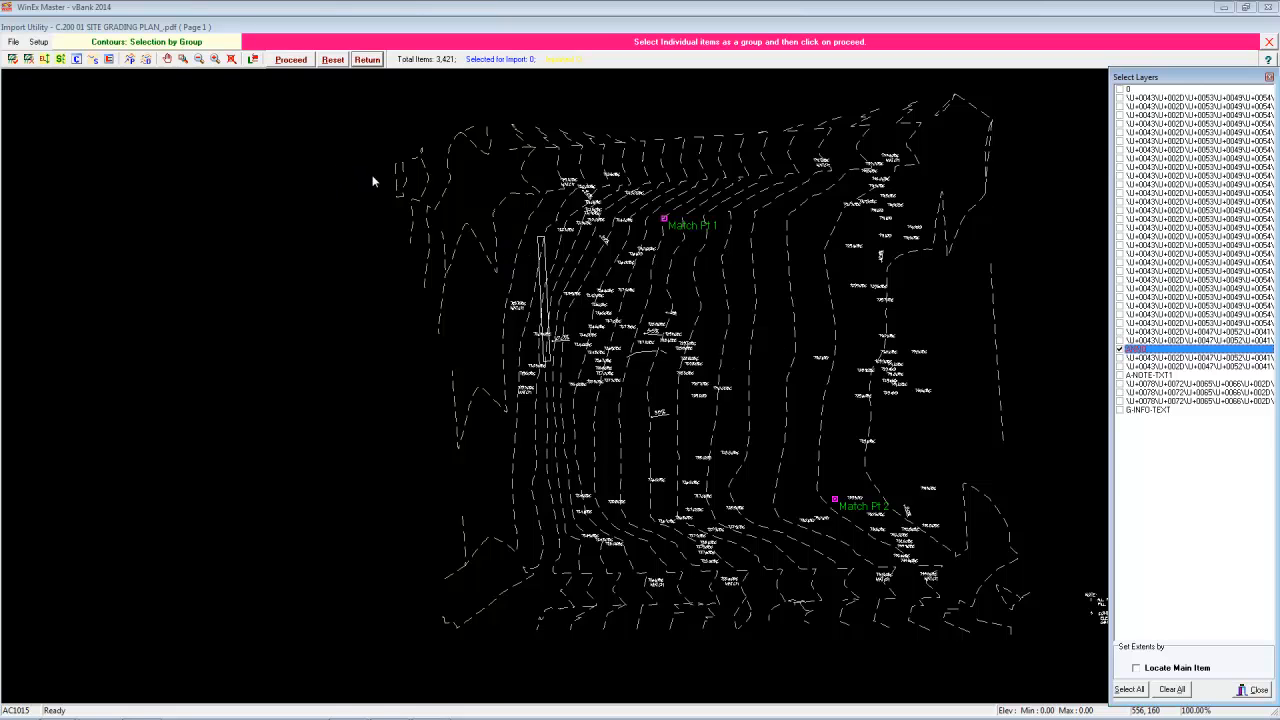
# - Import the dashed contour at the site's northwest edge as a single dotted-line item with elevation 718
pyautogui.click(147, 60)
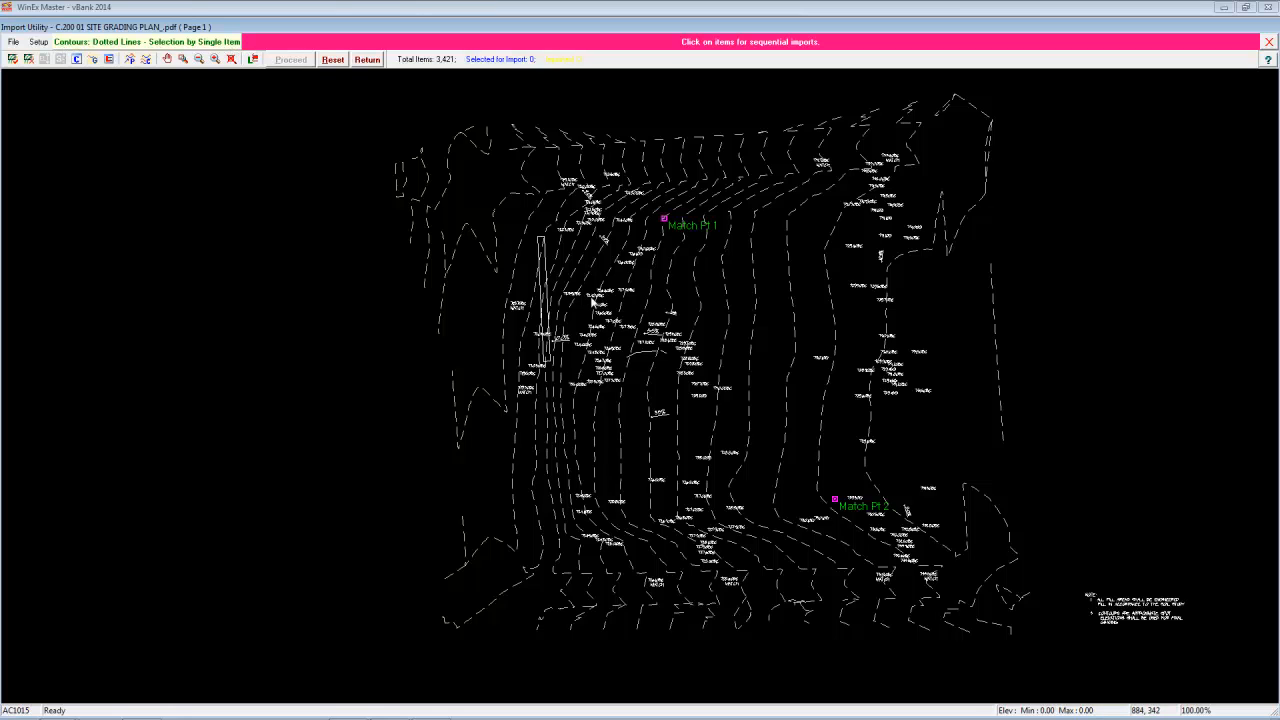
pyautogui.click(494, 213)
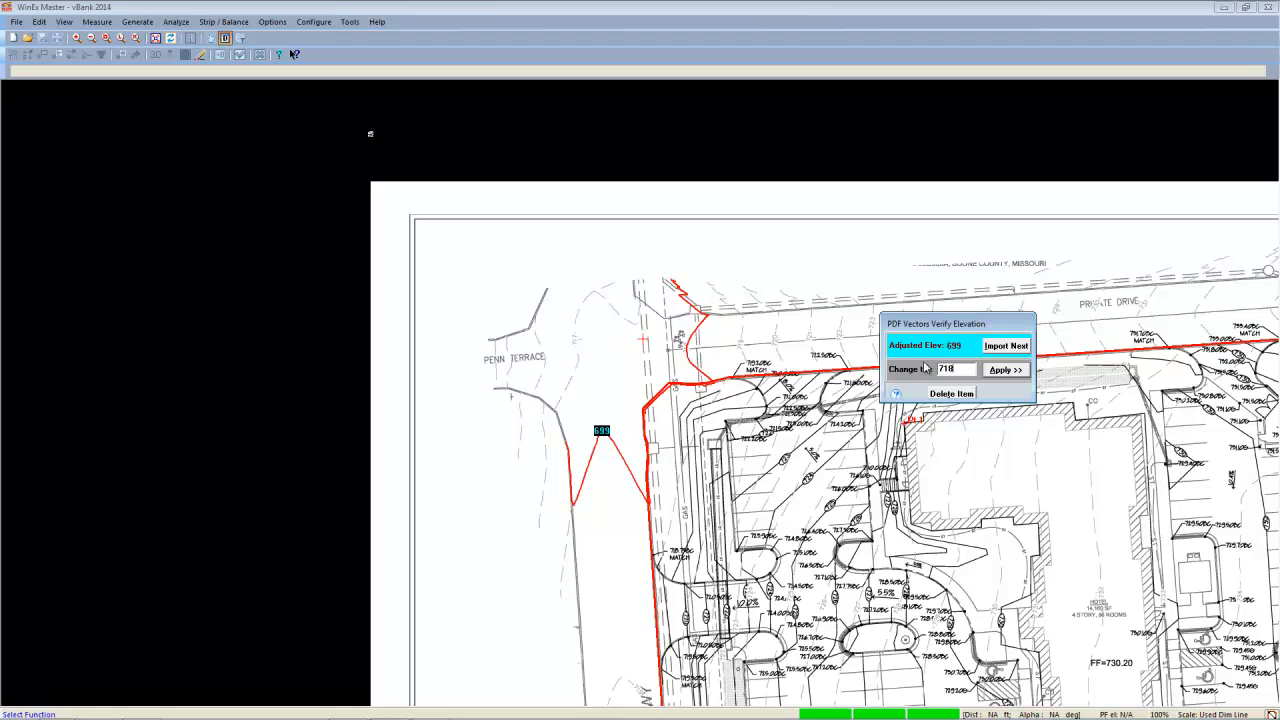
pyautogui.moveTo(958, 345); pyautogui.dragTo(933, 368)
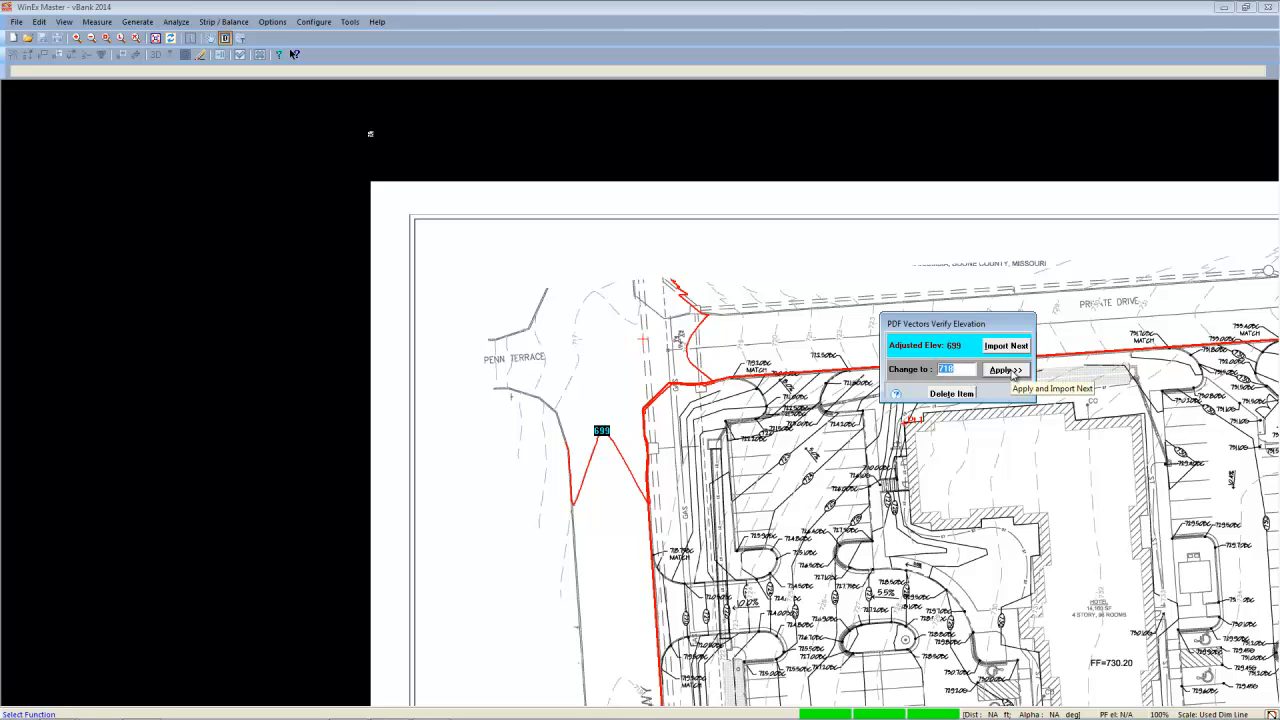
pyautogui.click(1012, 372)
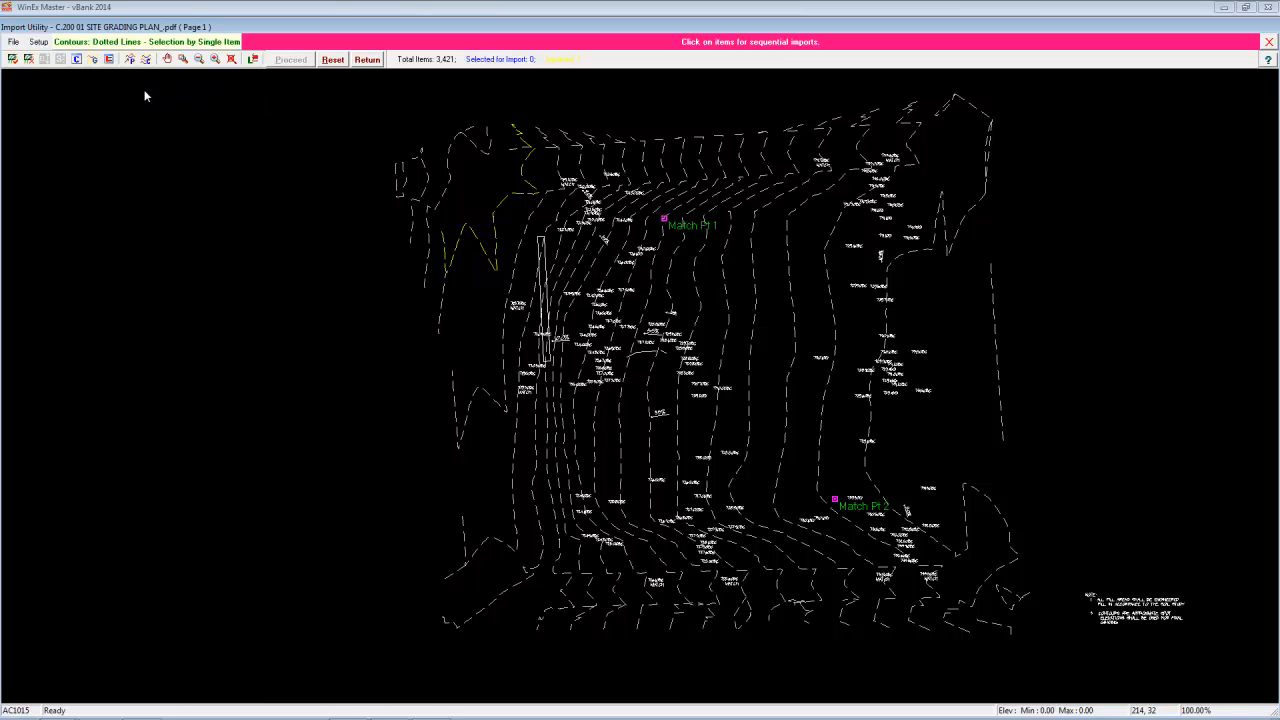
# - Select the next fifteen dashed contours in order from west to east as a group and import them
pyautogui.click(92, 59)
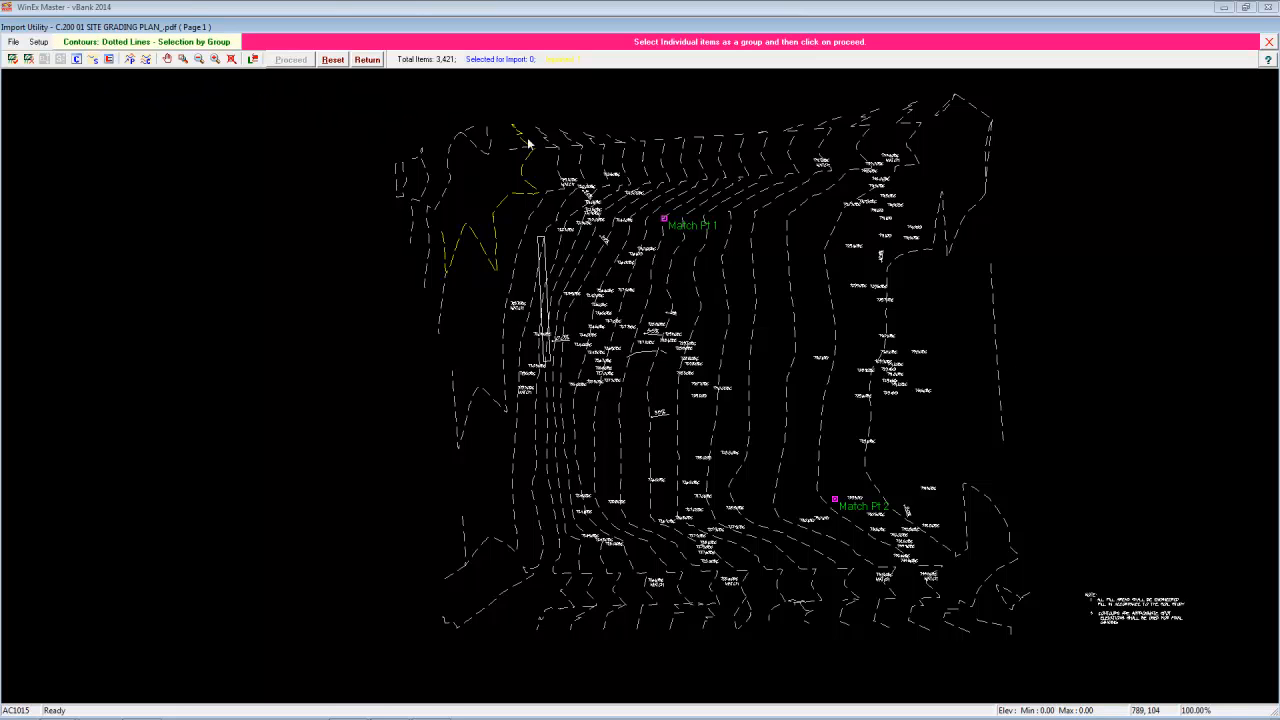
pyautogui.click(566, 167)
pyautogui.click(578, 162)
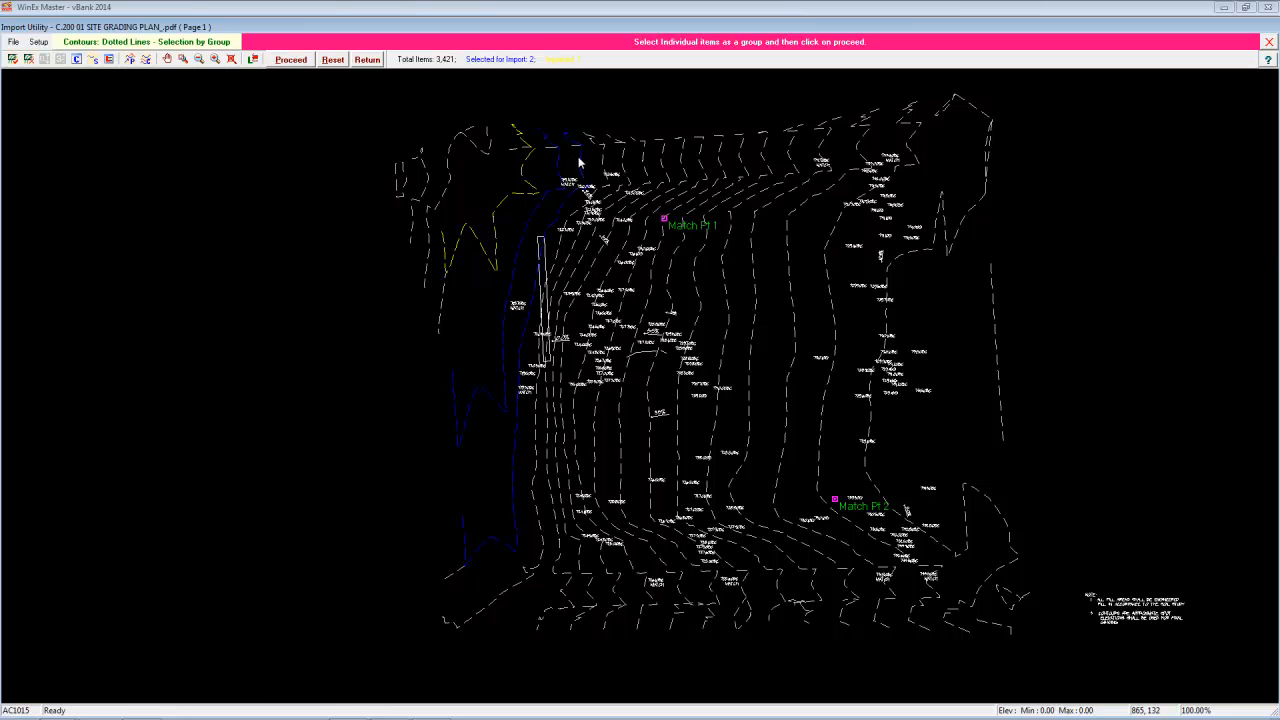
pyautogui.click(605, 160)
pyautogui.click(624, 160)
pyautogui.click(646, 160)
pyautogui.click(664, 160)
pyautogui.click(683, 156)
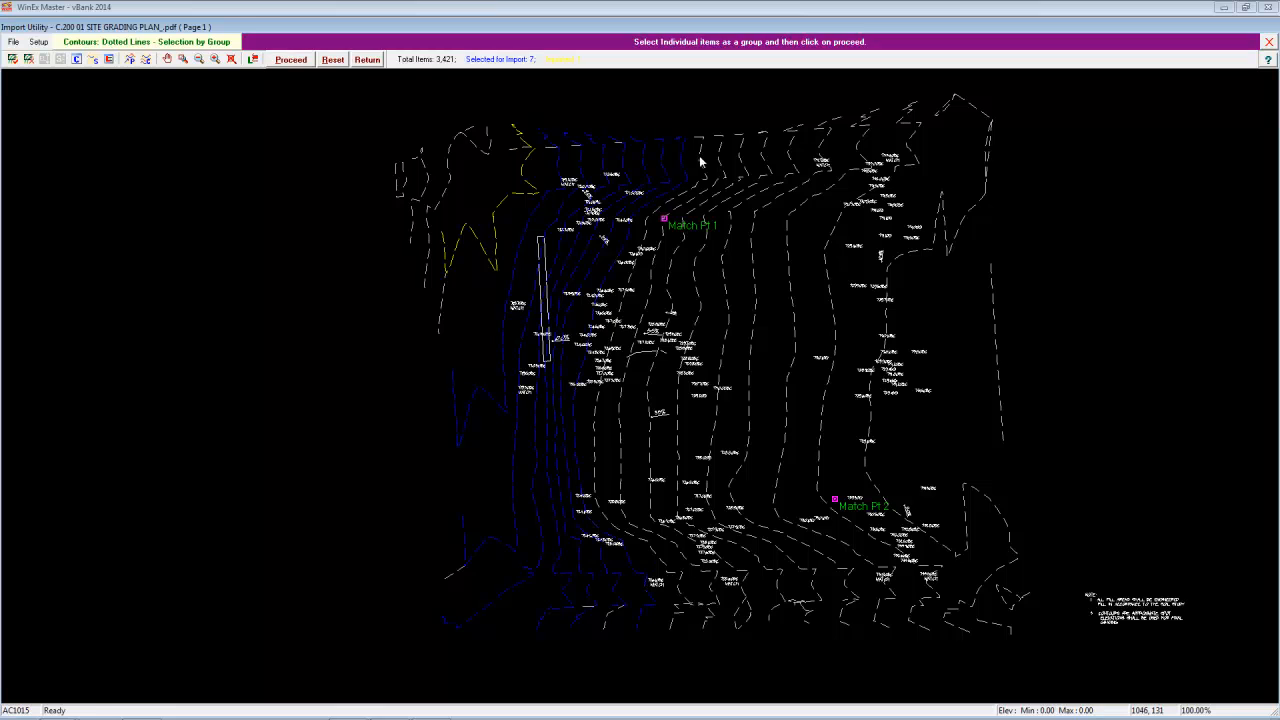
pyautogui.click(701, 157)
pyautogui.click(719, 157)
pyautogui.click(762, 165)
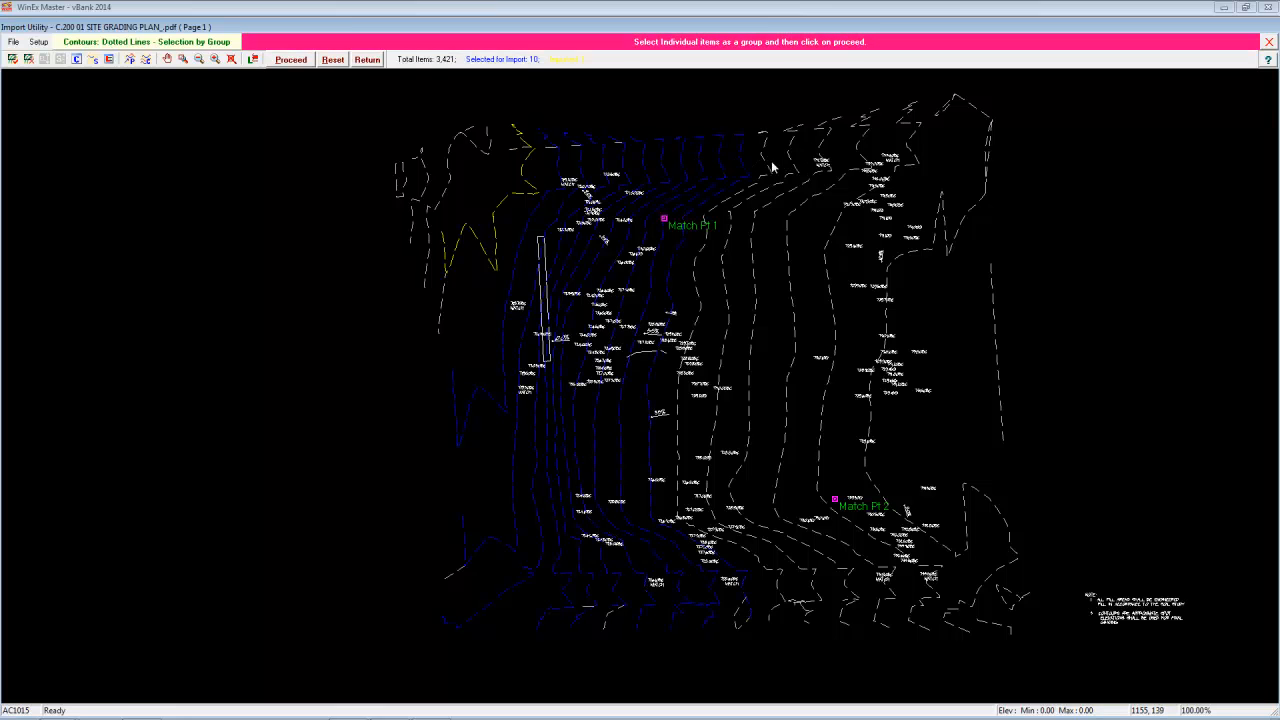
pyautogui.click(785, 160)
pyautogui.click(805, 155)
pyautogui.click(820, 152)
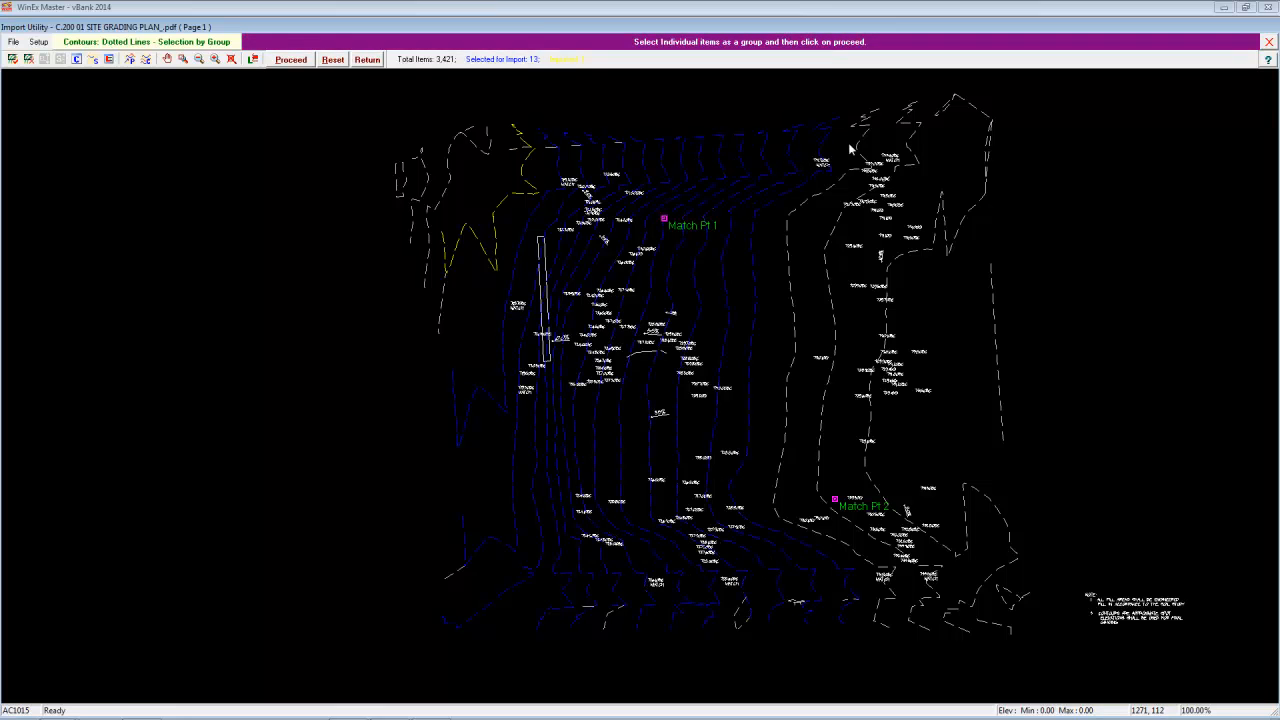
pyautogui.click(860, 150)
pyautogui.click(910, 153)
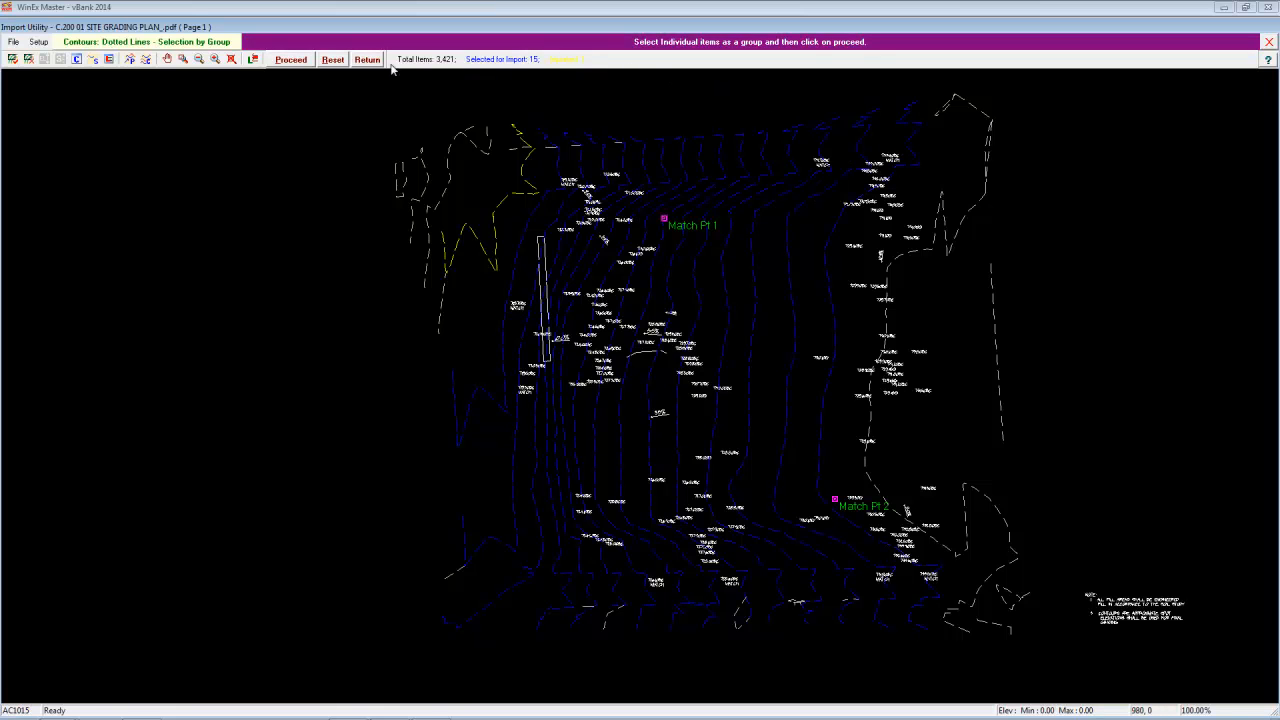
pyautogui.click(291, 60)
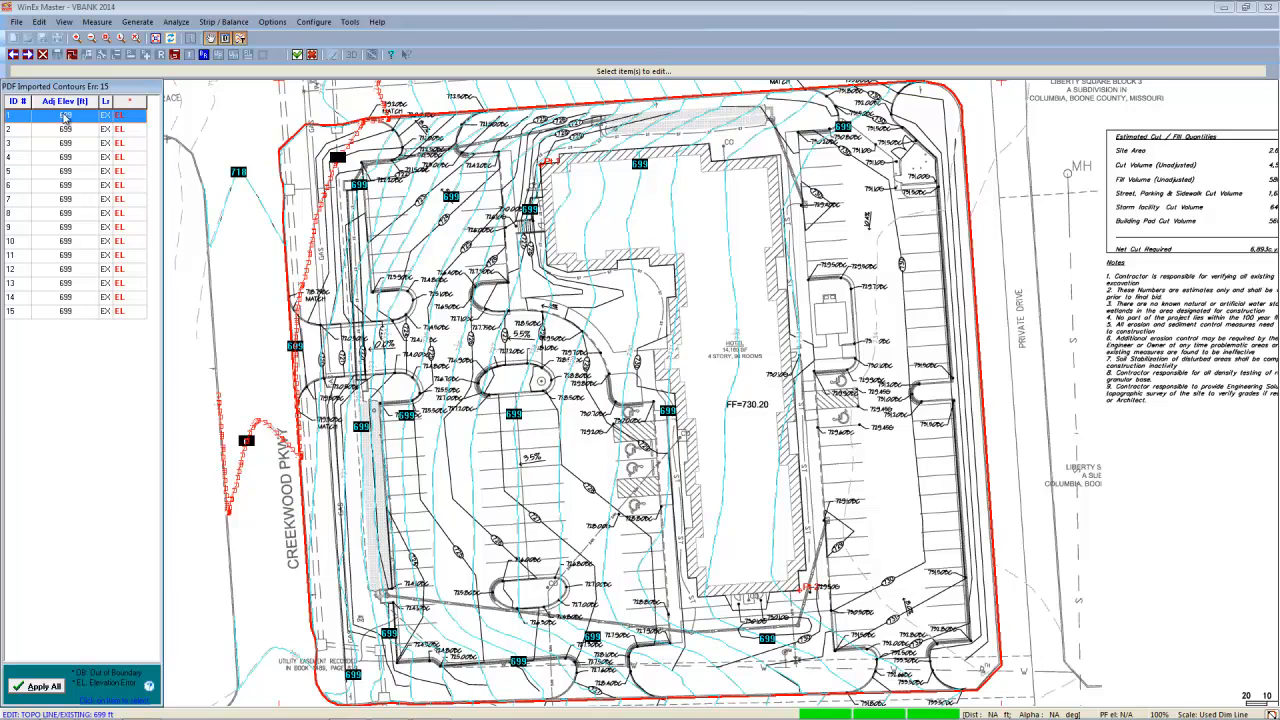
# - Set the first two imported contours to elevations 719 and 720, and apply their 1.00 interval to all the imported contours
pyautogui.click(66, 116)
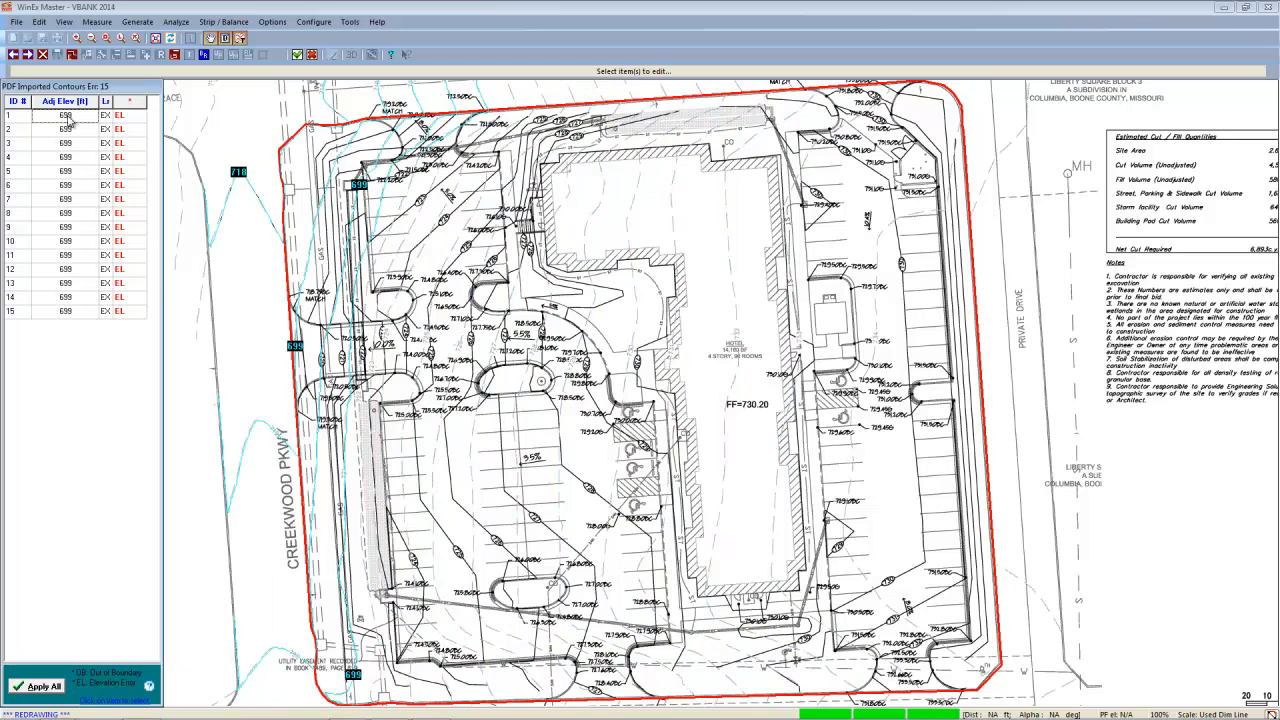
pyautogui.write('719')
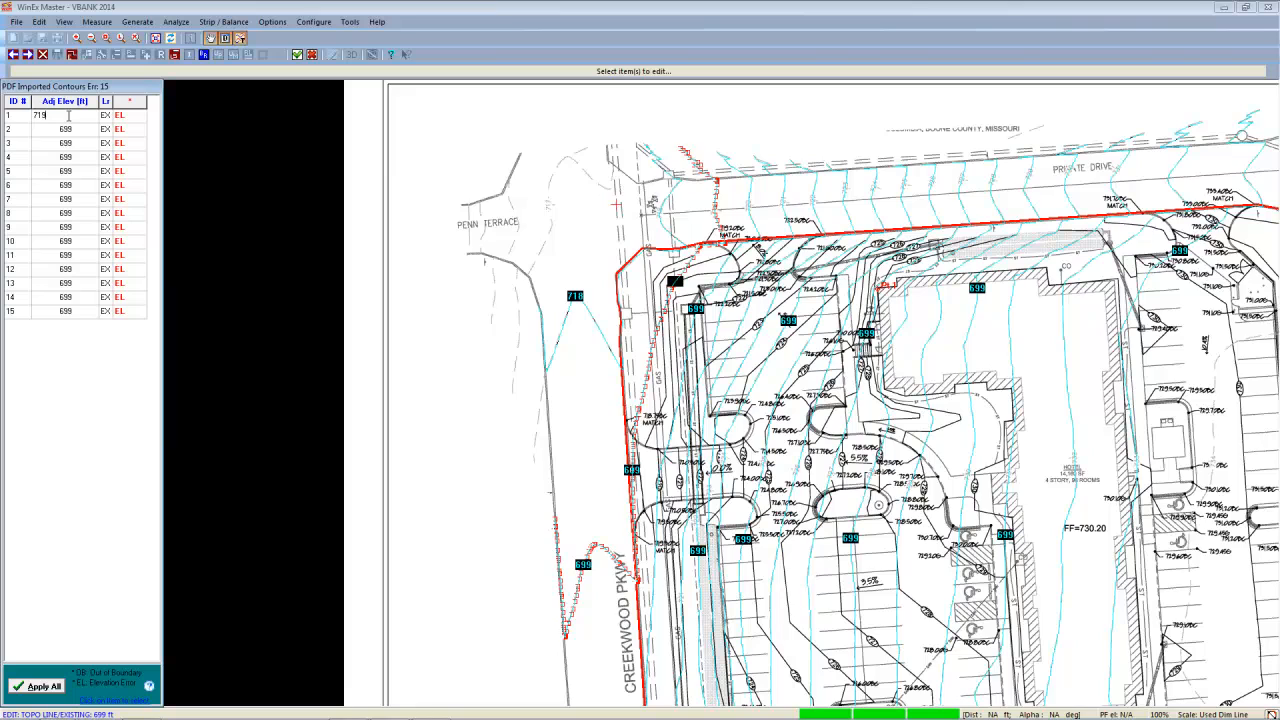
pyautogui.press('Return')
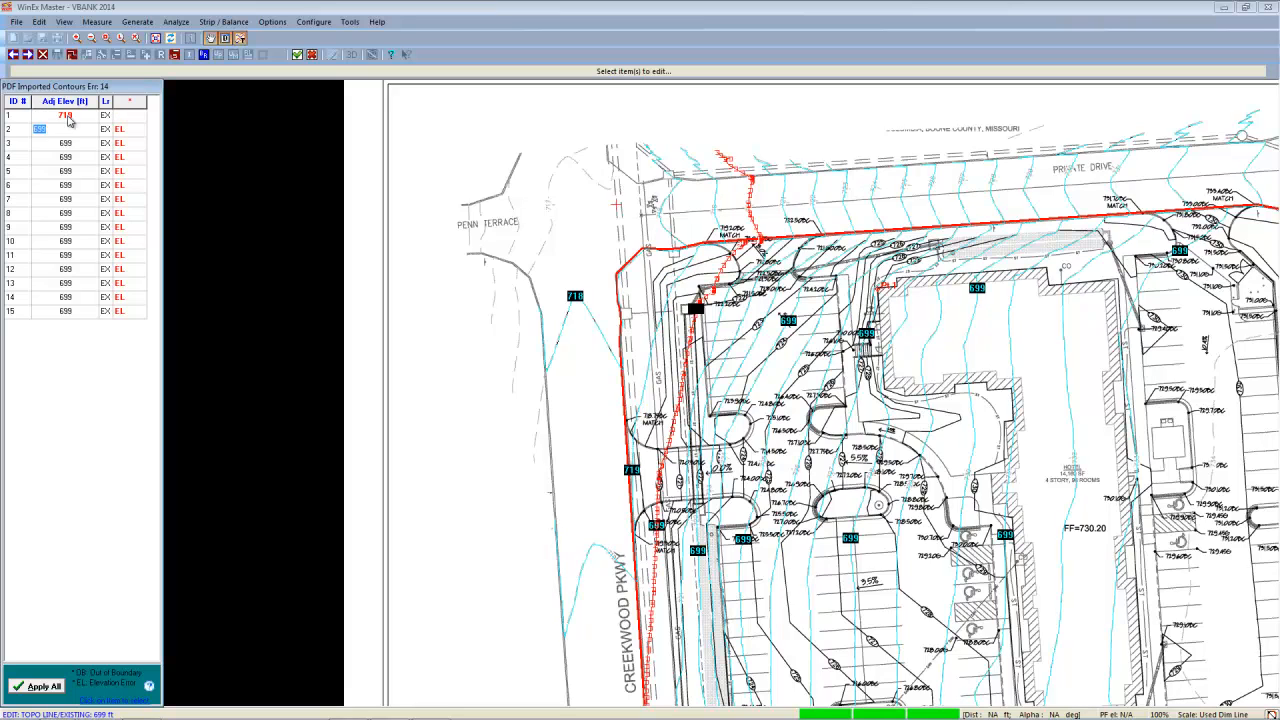
pyautogui.write('720')
pyautogui.press('Return')
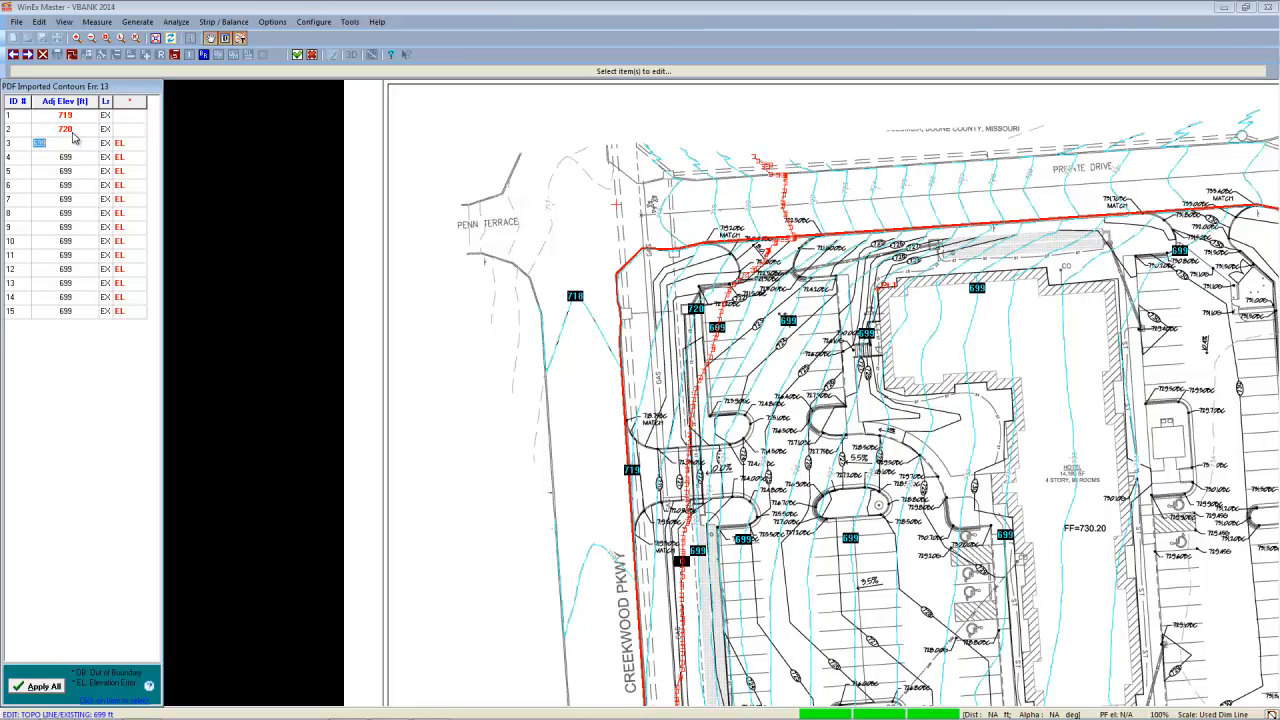
pyautogui.click(38, 686)
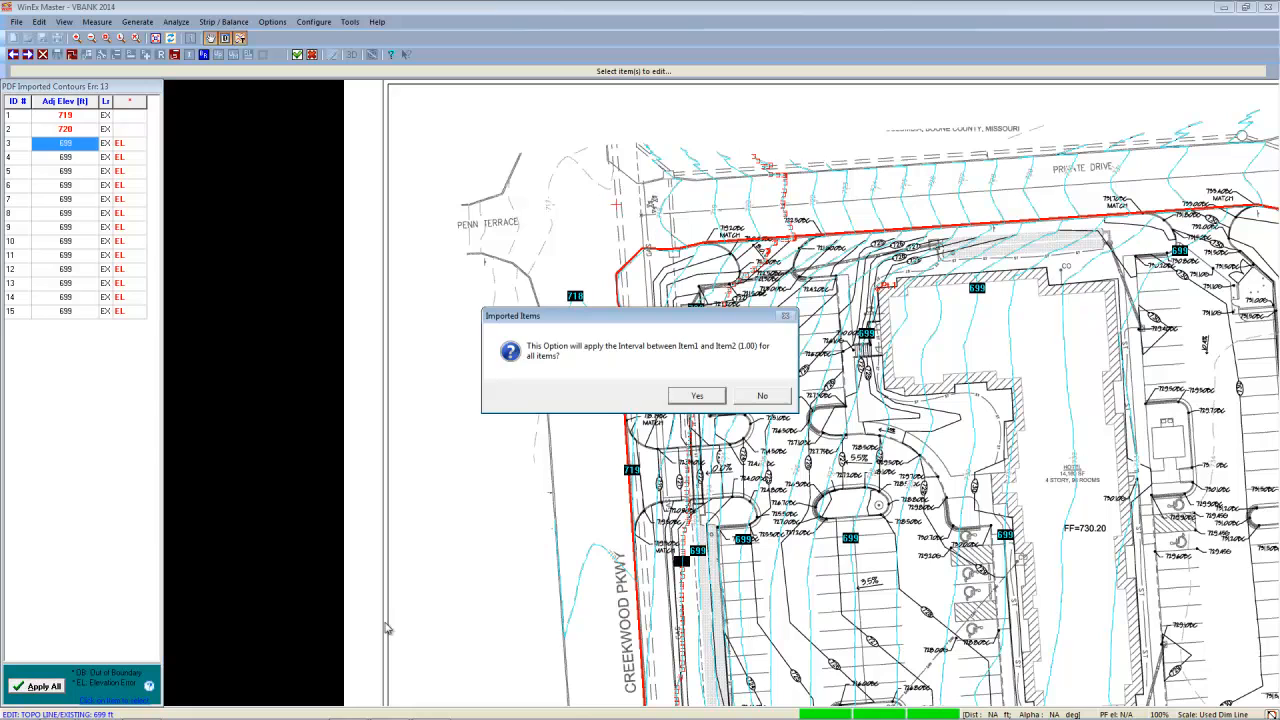
pyautogui.click(698, 396)
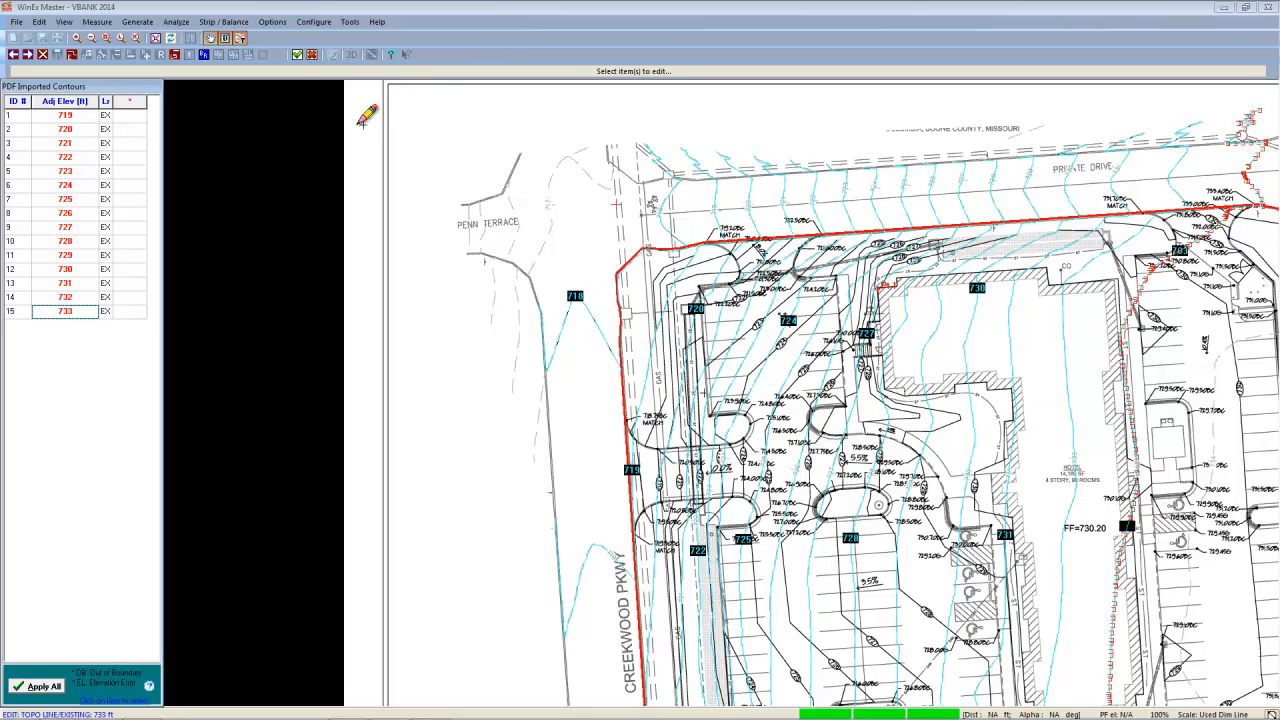
# - Accept the group elevations and import the remaining dashed contour along the site's east side as a single item with elevation 734
pyautogui.click(297, 55)
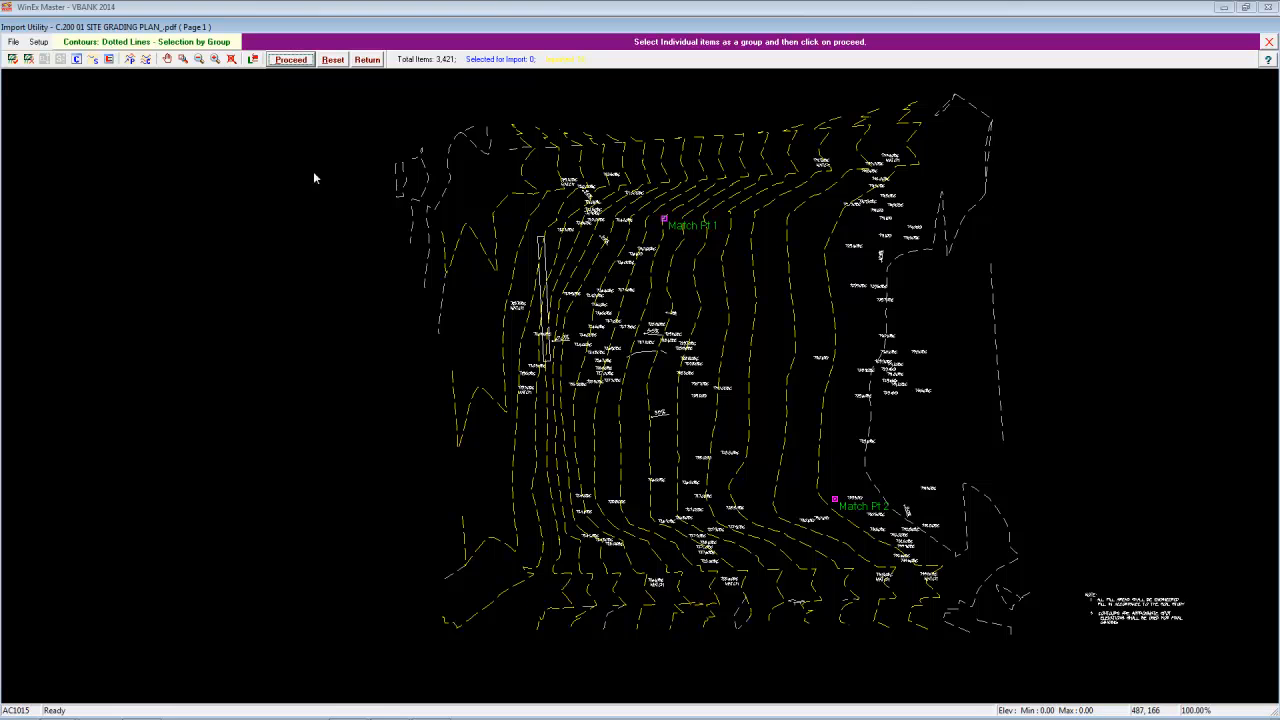
pyautogui.click(94, 60)
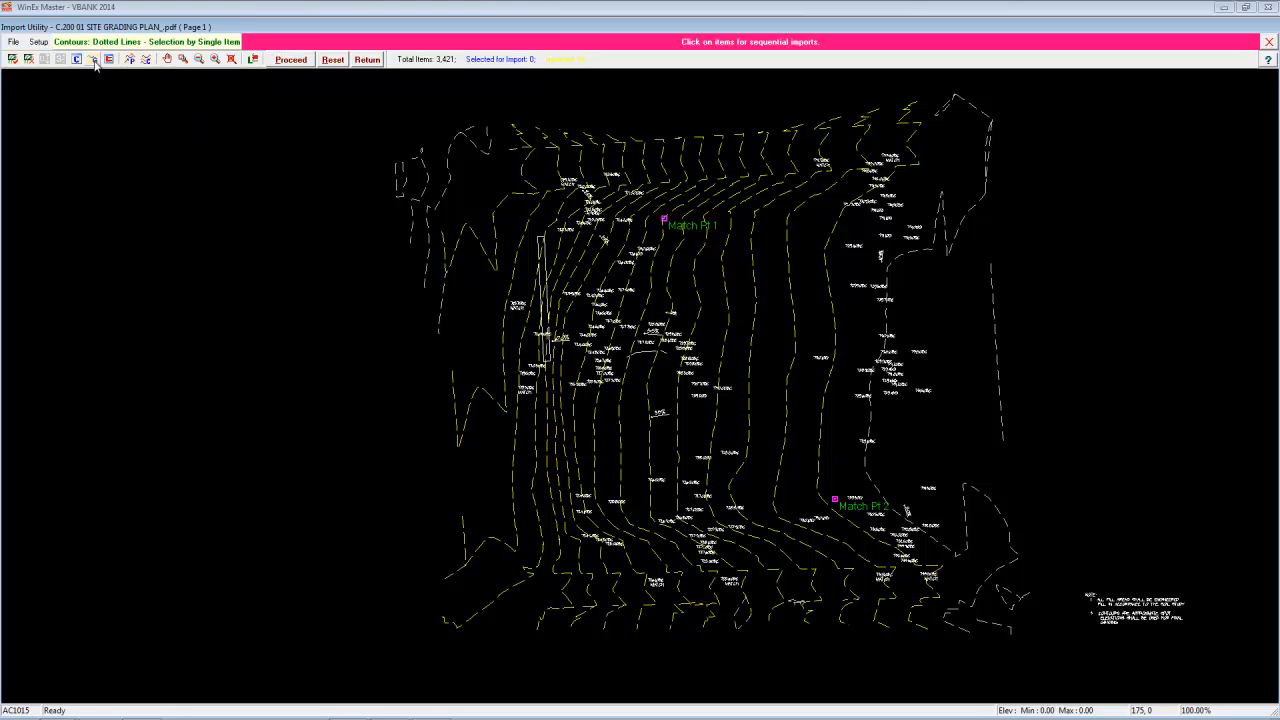
pyautogui.click(873, 488)
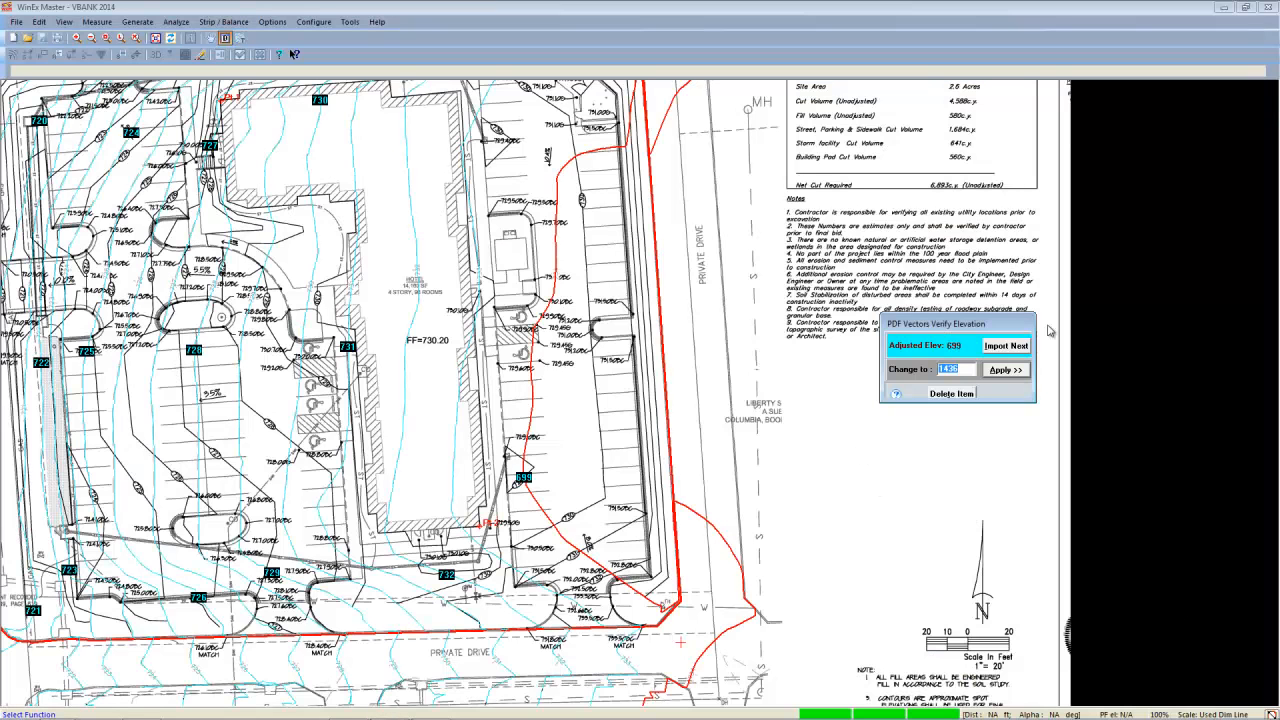
pyautogui.write('734')
pyautogui.click(993, 376)
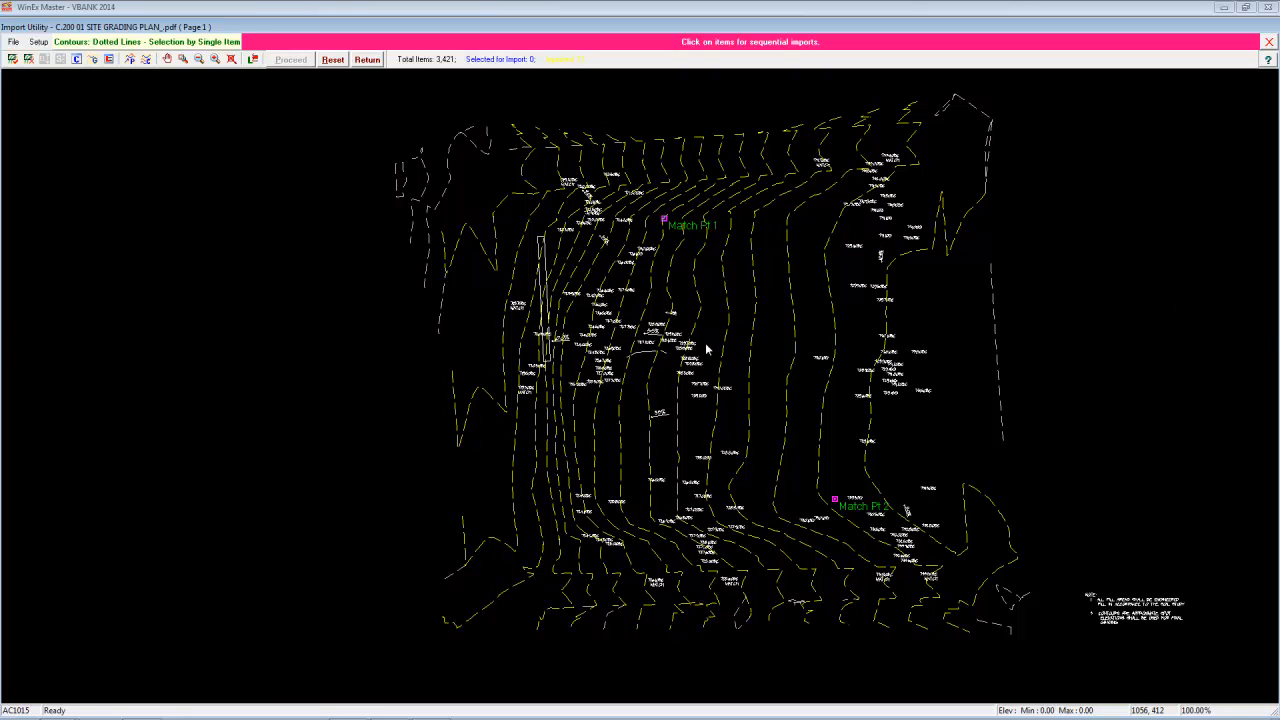
# - Hide the ANNO layer and show only the layer holding the solid proposed contours
pyautogui.click(253, 60)
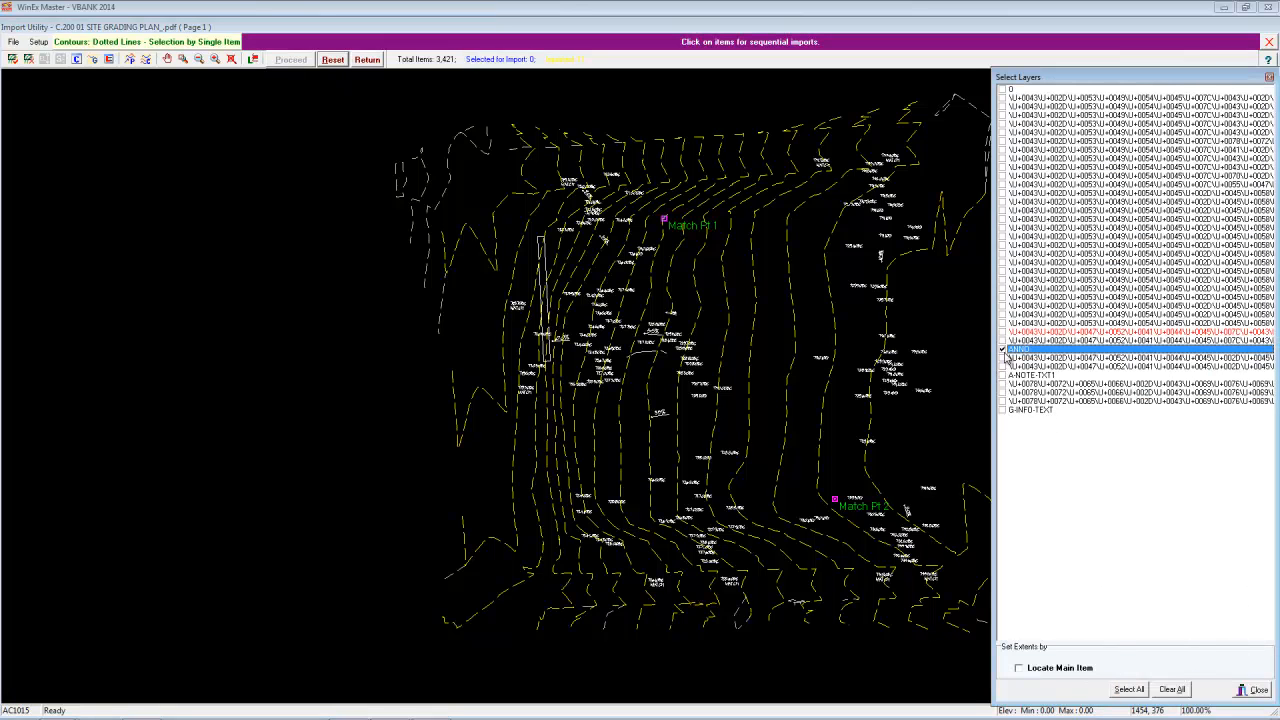
pyautogui.click(1003, 350)
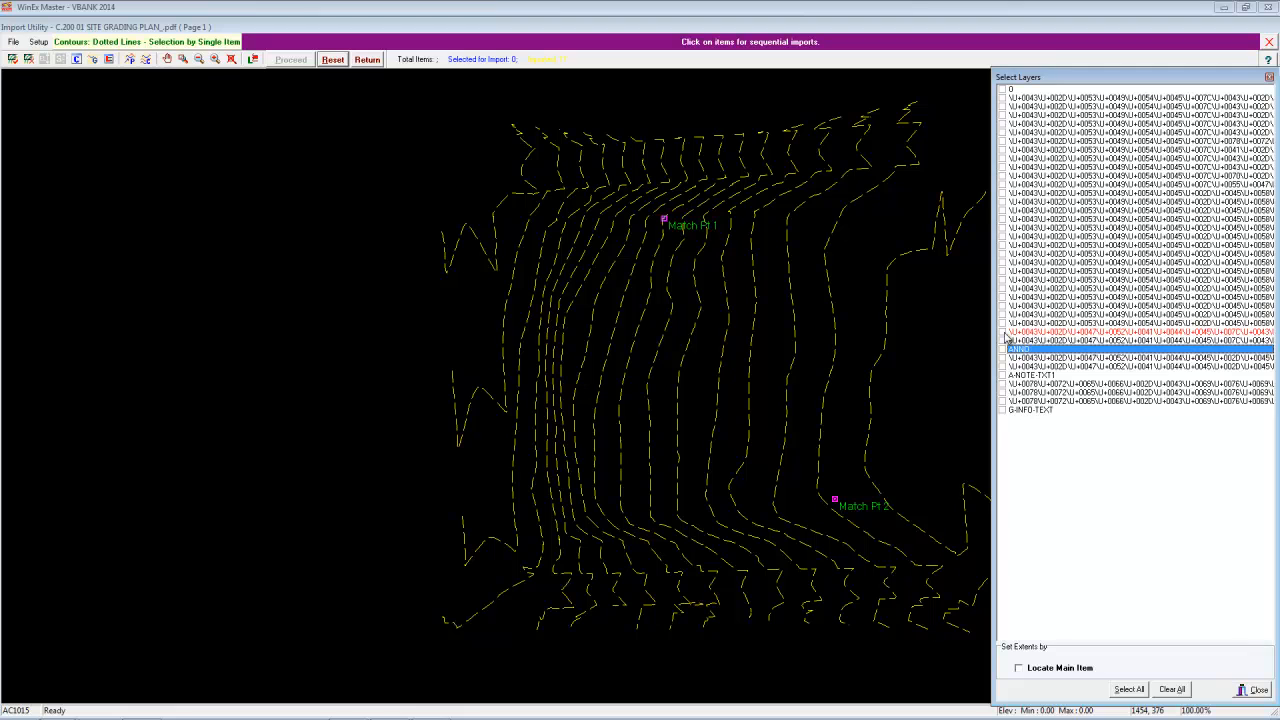
pyautogui.click(1003, 333)
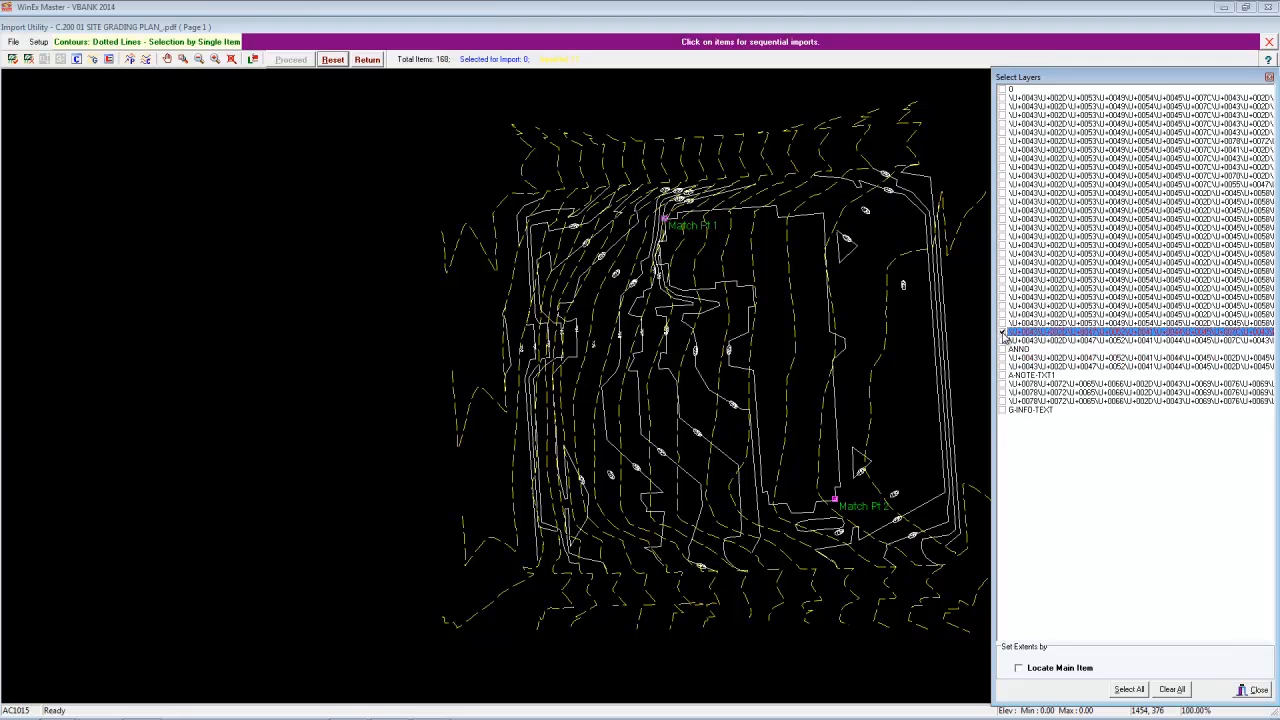
pyautogui.click(1253, 690)
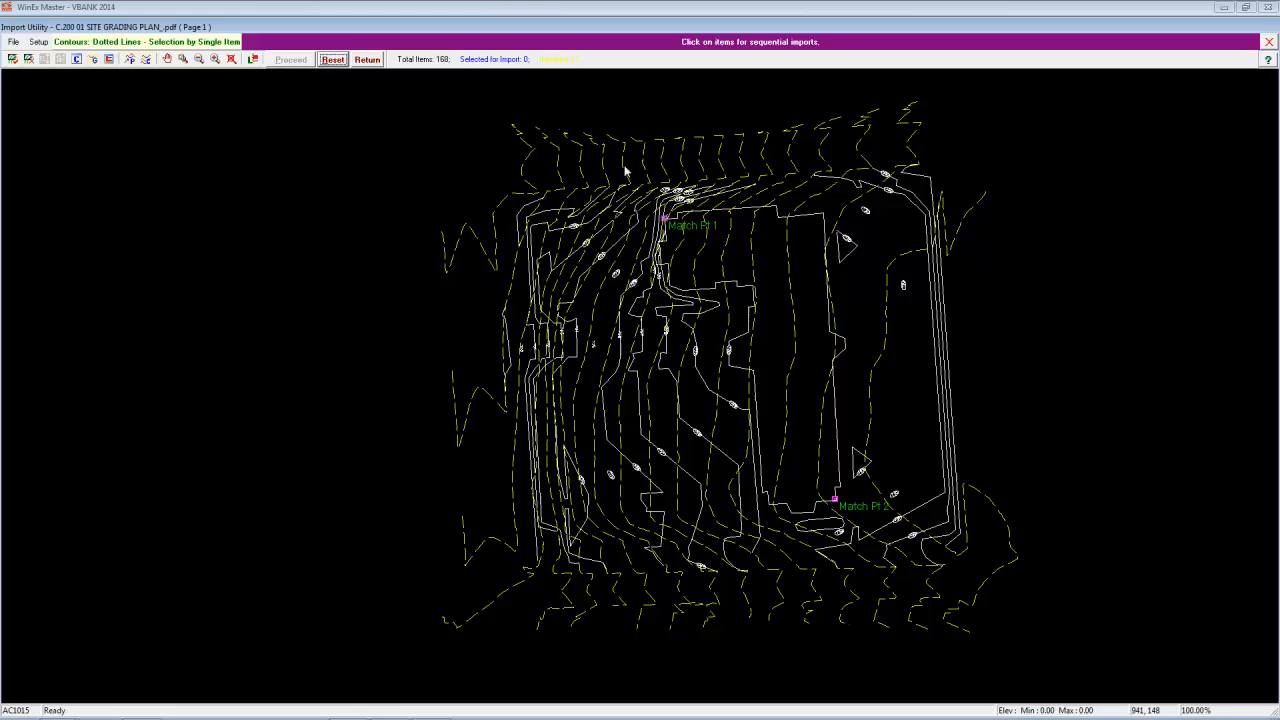
# - Reset the existing-contour import and start a Contours import to the Proposed (Final) destination layer
pyautogui.click(333, 60)
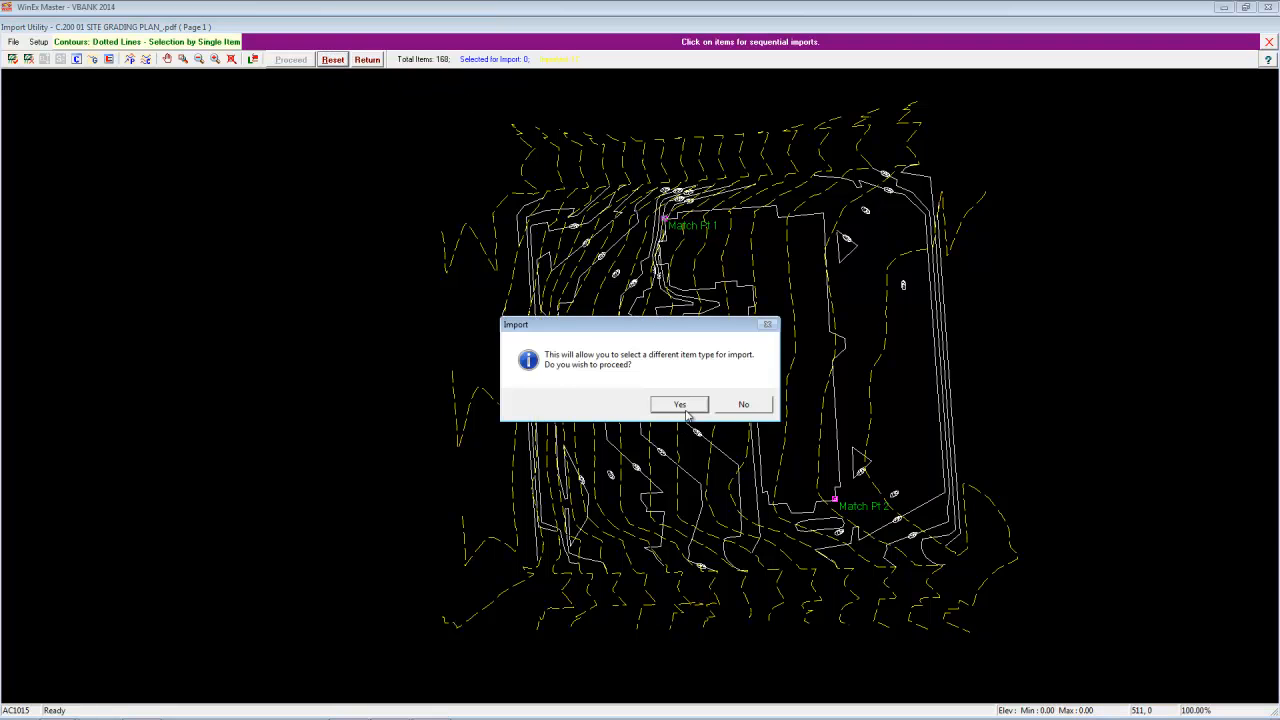
pyautogui.click(686, 410)
pyautogui.click(296, 64)
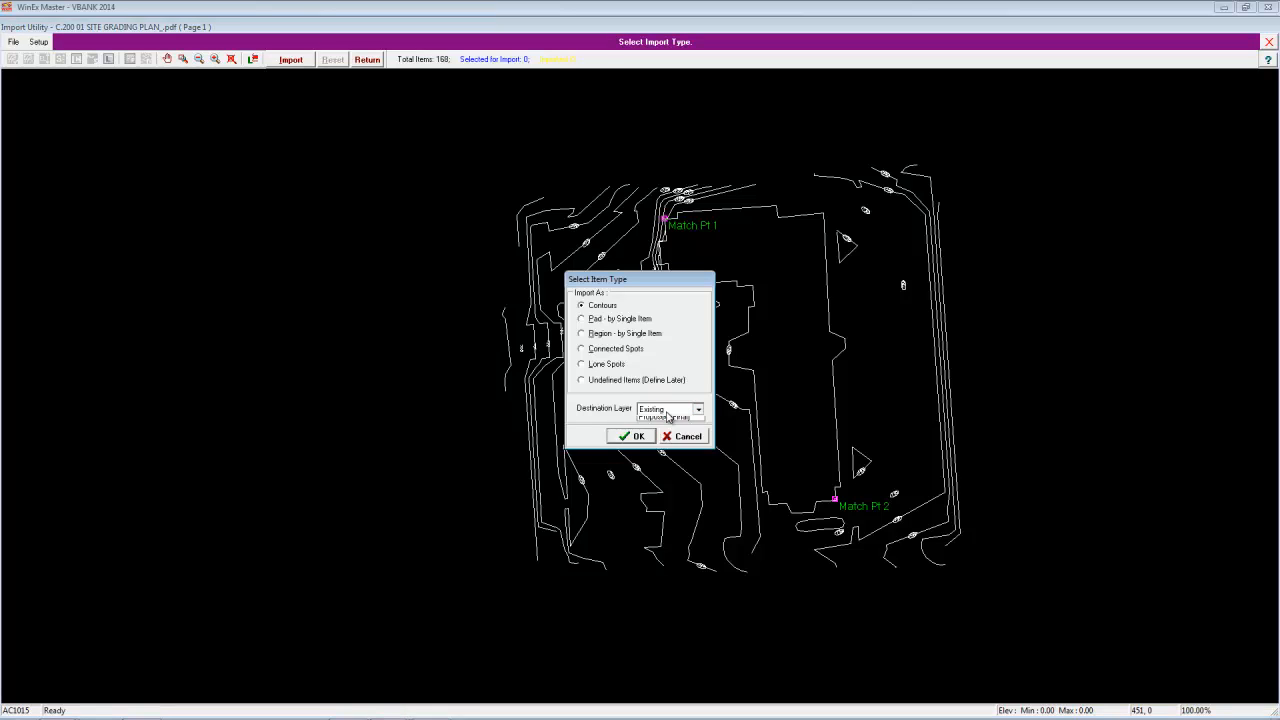
pyautogui.click(669, 411)
pyautogui.click(660, 430)
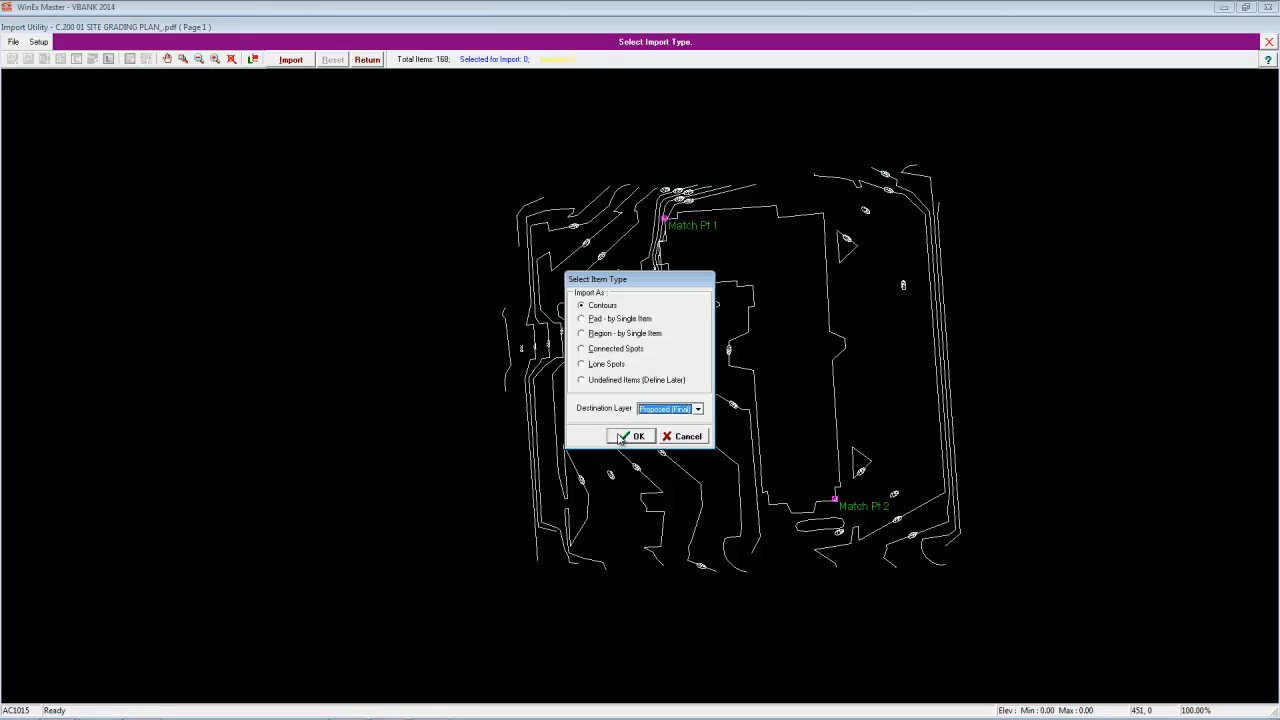
pyautogui.click(621, 439)
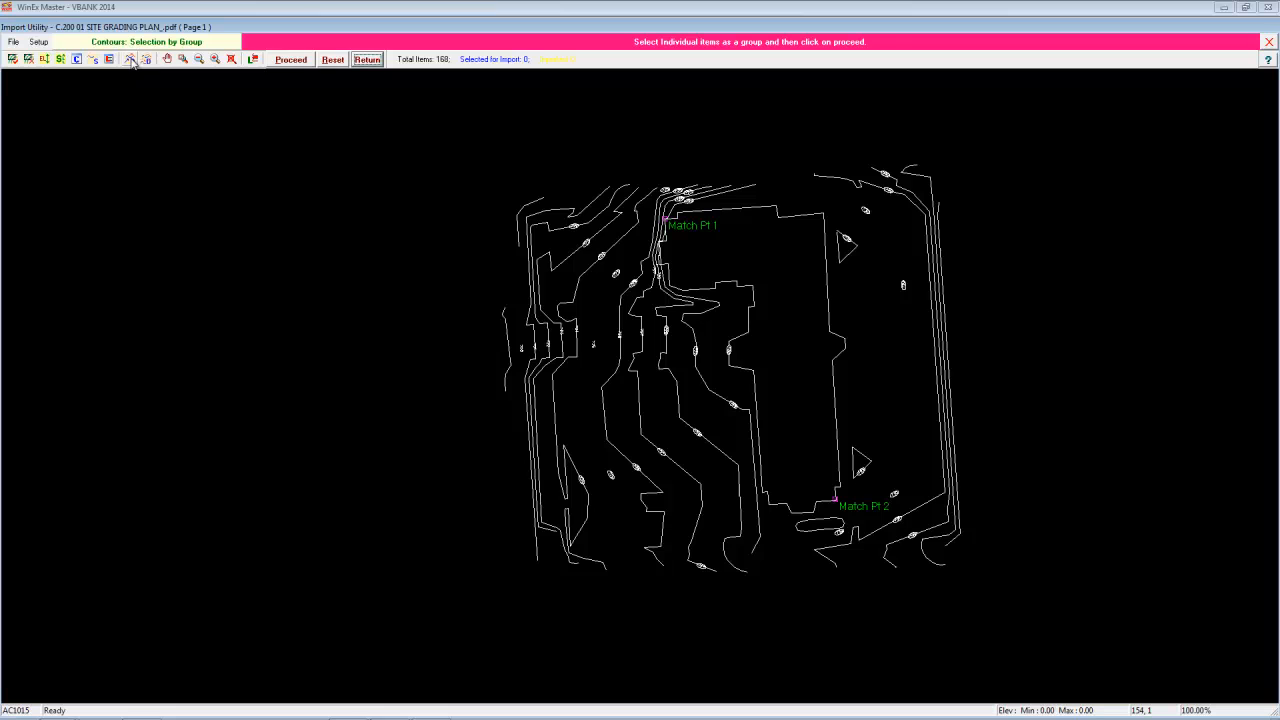
# - Select the proposed contours along a path from the site's west edge to inside the building outline, and import them
pyautogui.click(131, 59)
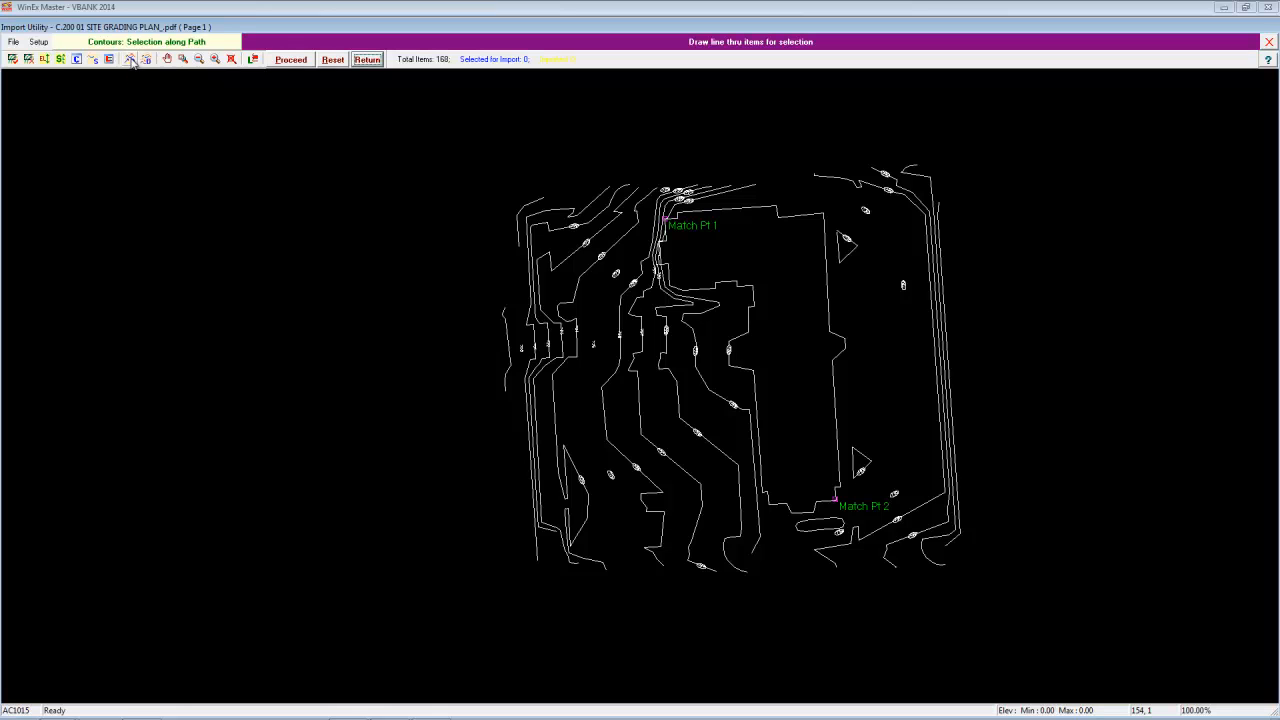
pyautogui.click(517, 407)
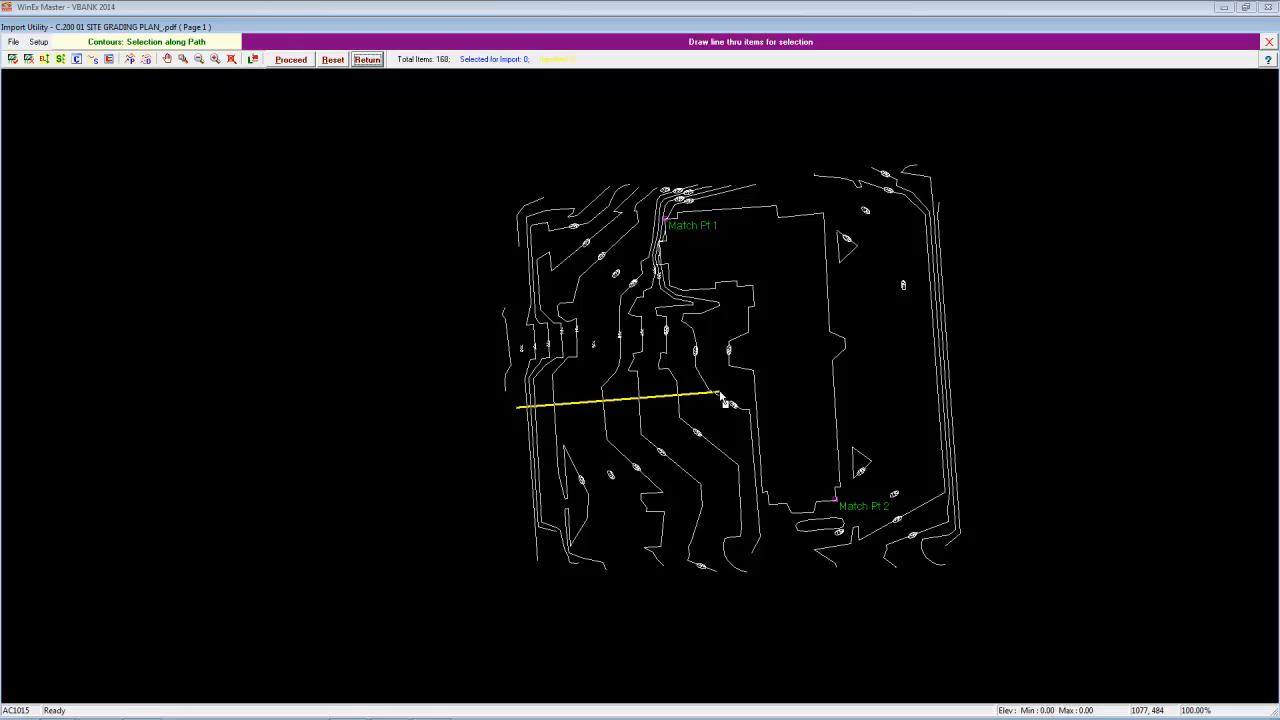
pyautogui.click(787, 382)
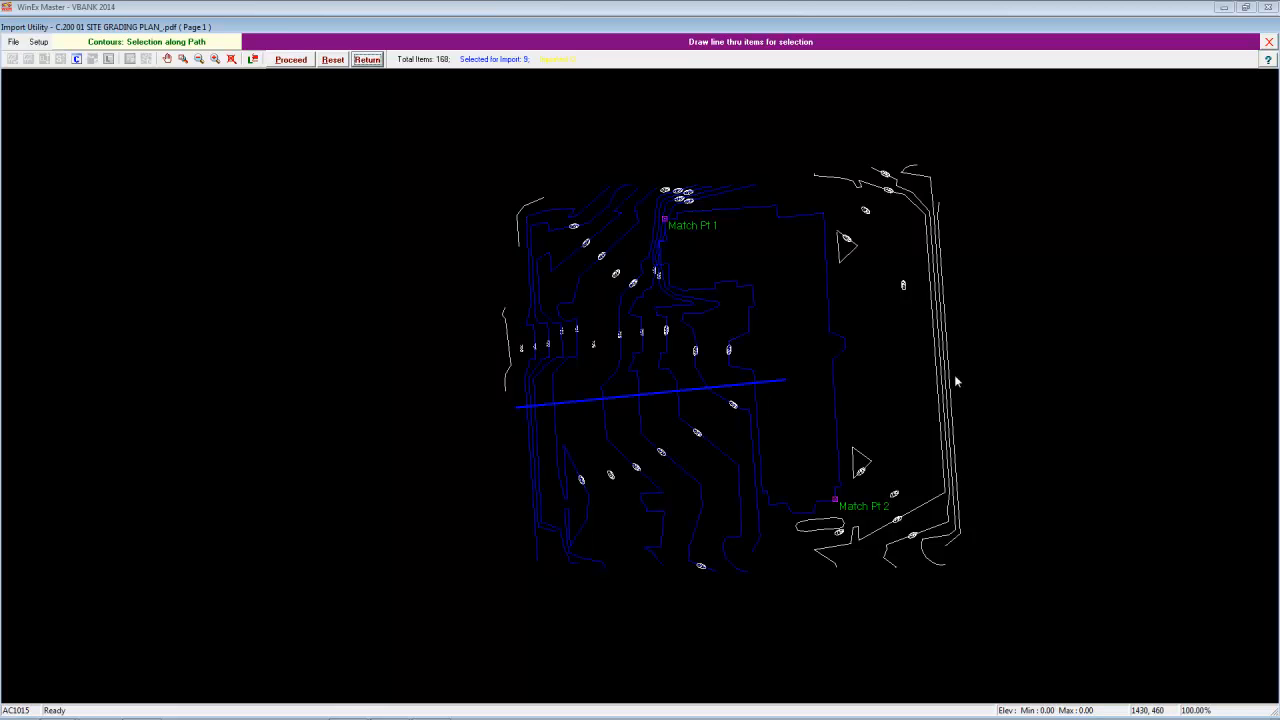
pyautogui.click(291, 60)
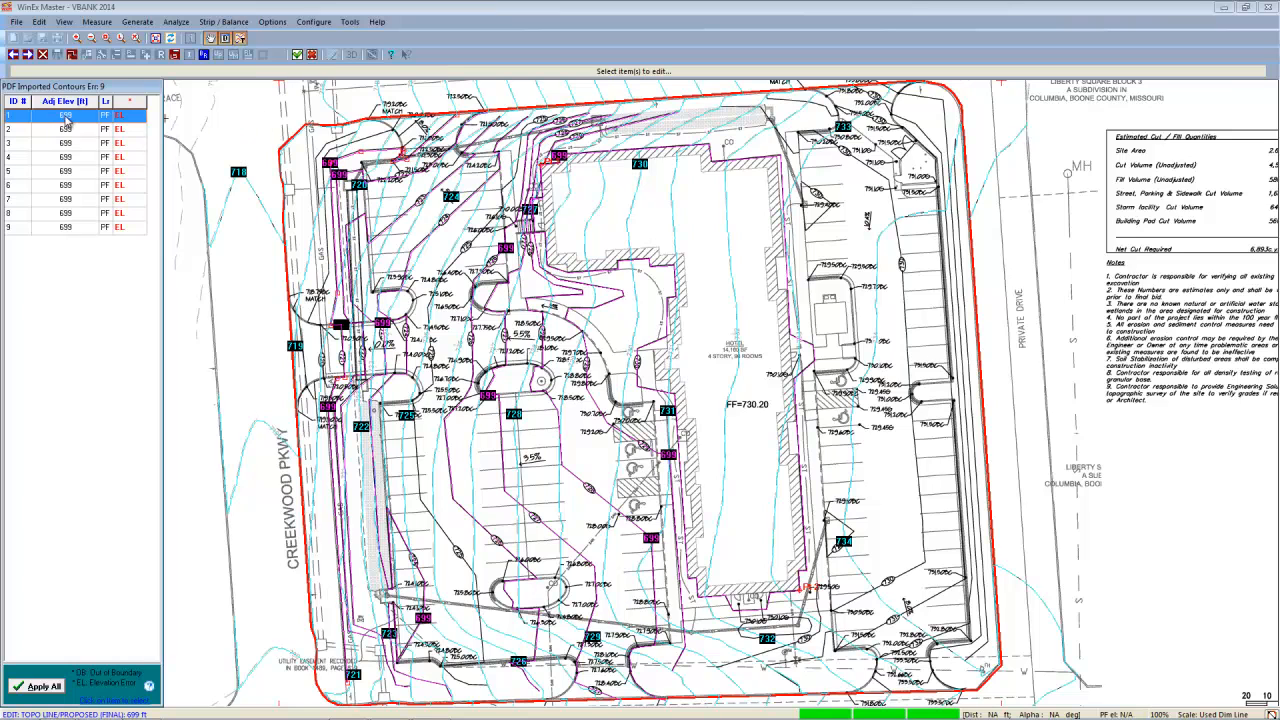
# - Set the first two imported proposed contours to elevations 720 and 721, and apply their 1.00 interval to all the imported items
pyautogui.click(66, 119)
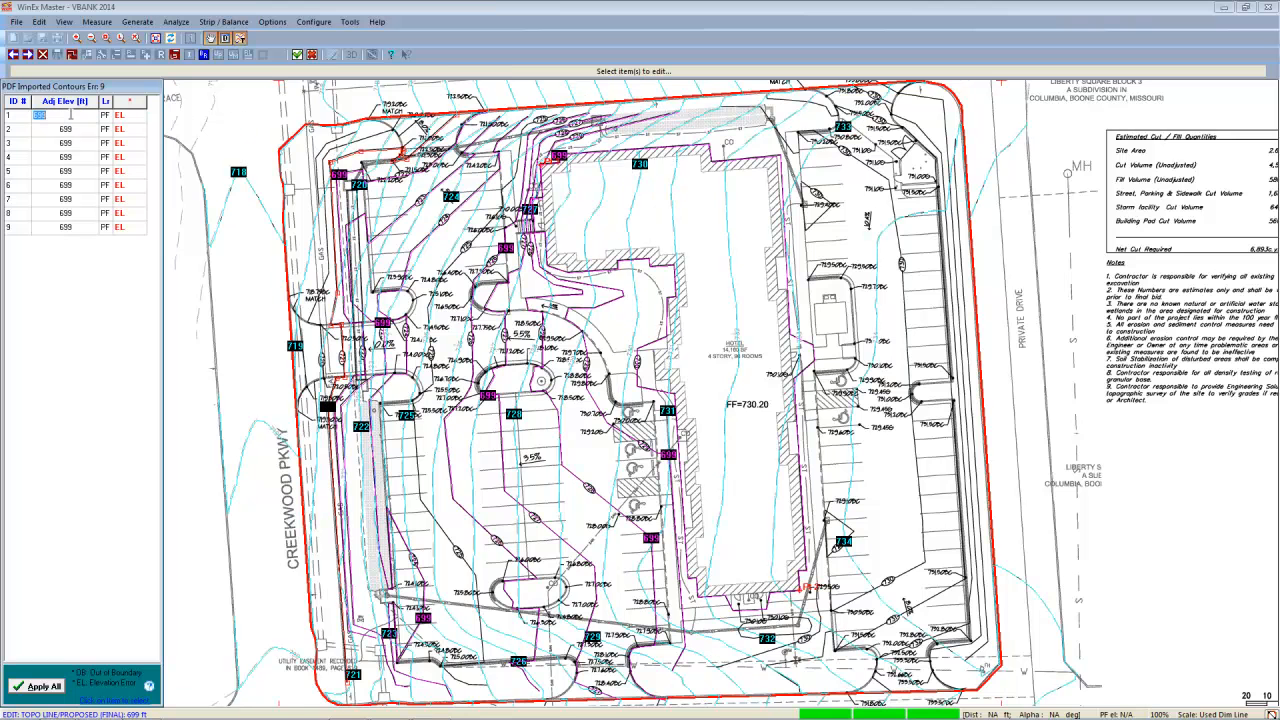
pyautogui.write('720')
pyautogui.press('Return')
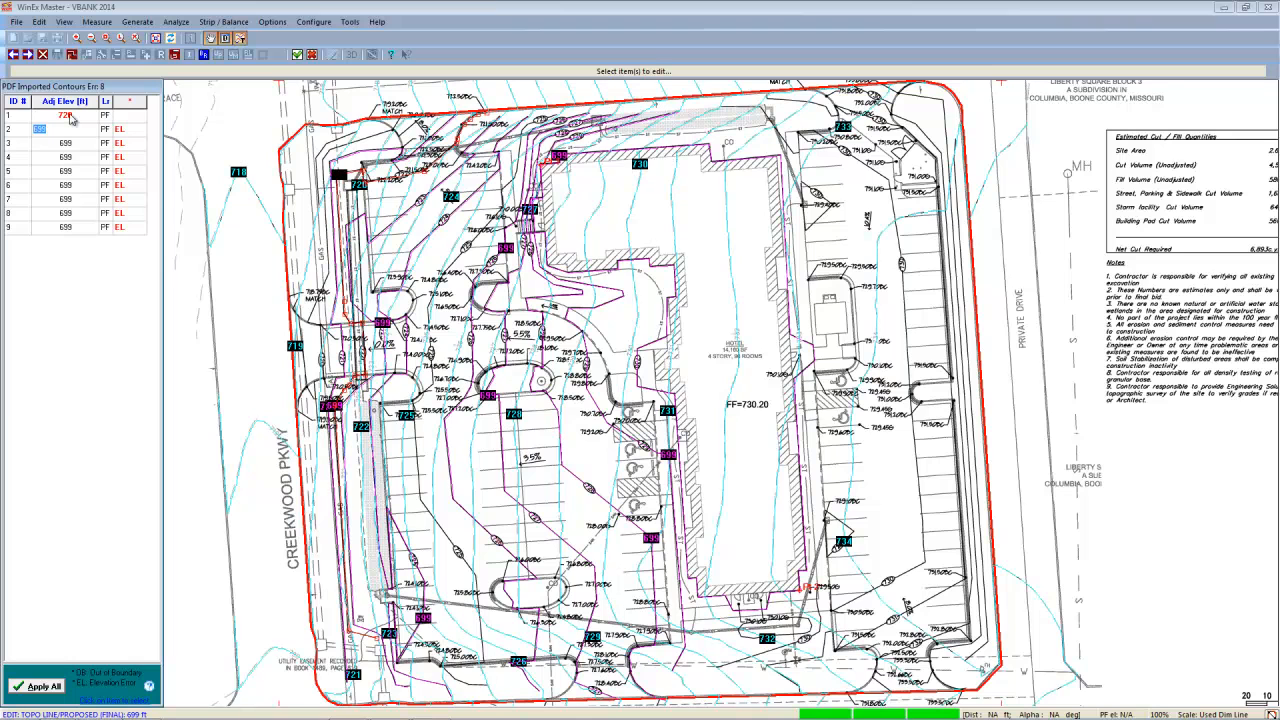
pyautogui.write('721')
pyautogui.press('Return')
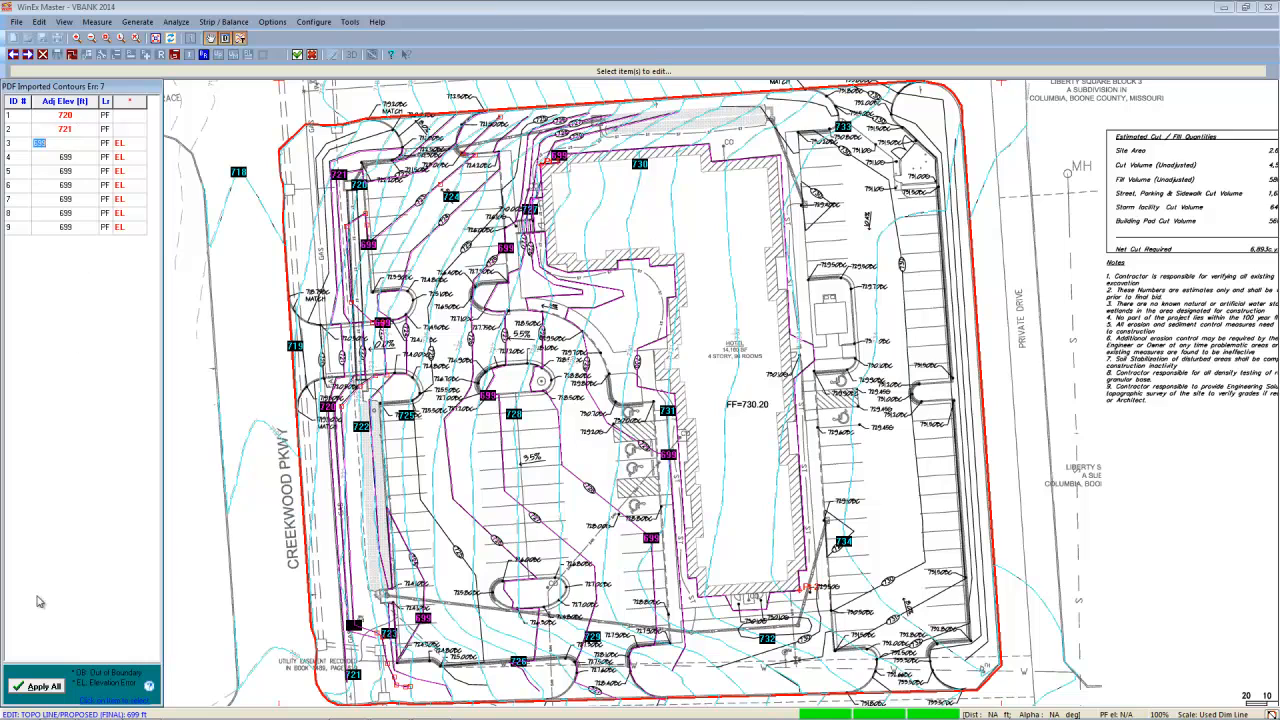
pyautogui.click(36, 688)
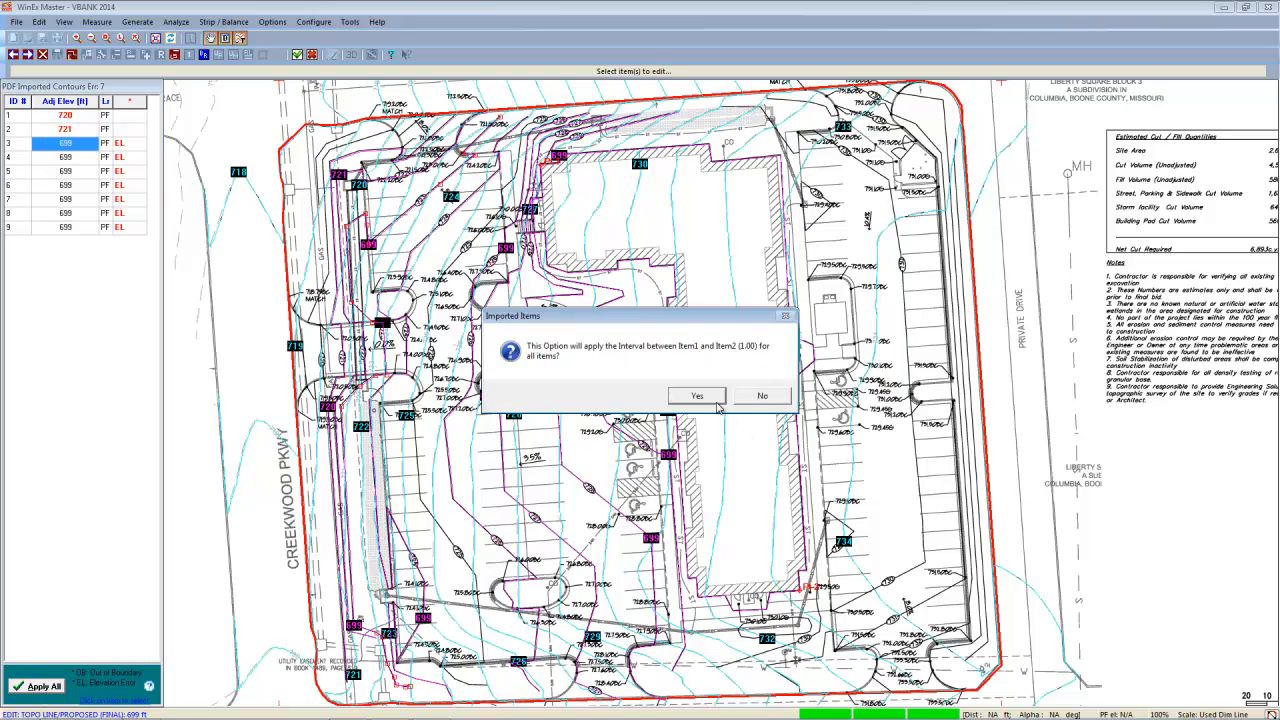
pyautogui.click(700, 396)
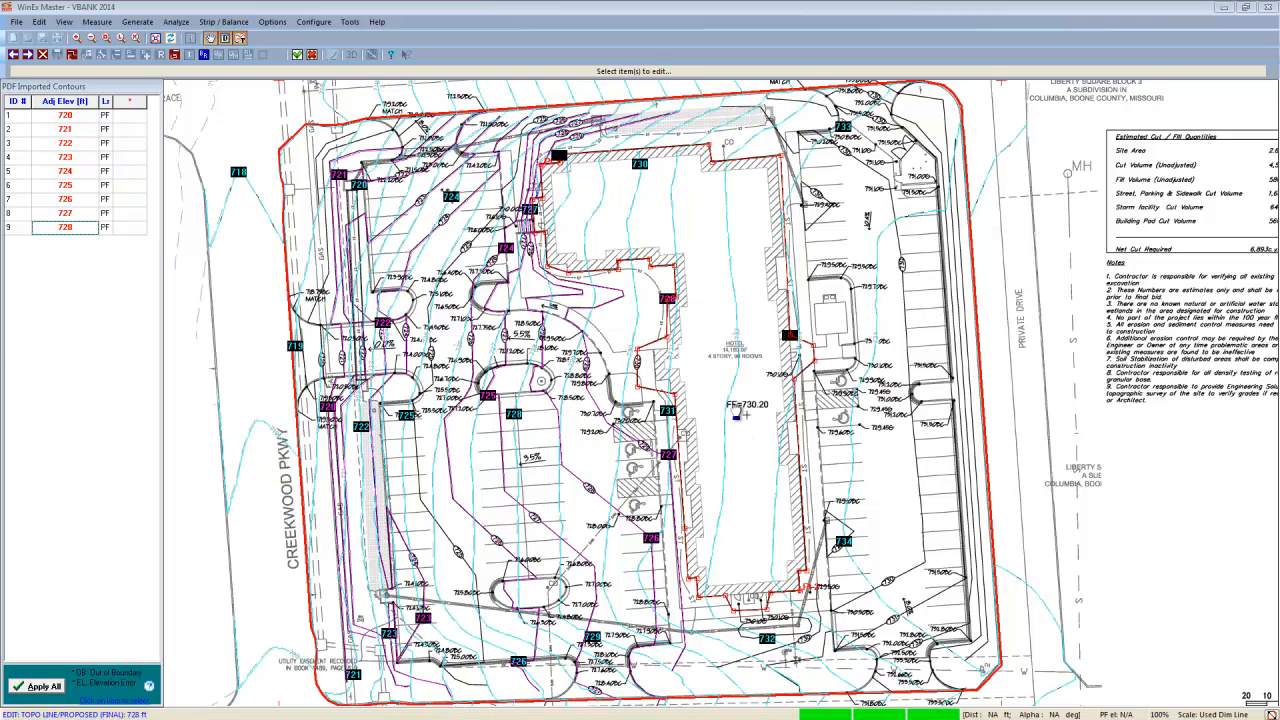